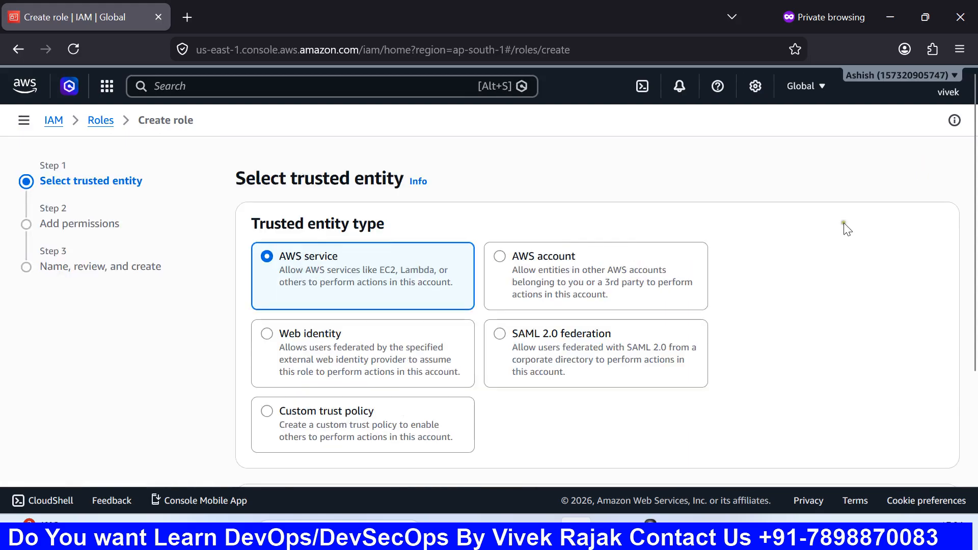
Set the role's trusted entity type to AWS account and choose Another AWS account as the account allowed to assume it
{"action": "scroll", "coordinate": [398, 316], "scroll_direction": "down", "scroll_amount": 2}
{"action": "scroll", "coordinate": [392, 275], "scroll_direction": "up", "scroll_amount": 1}
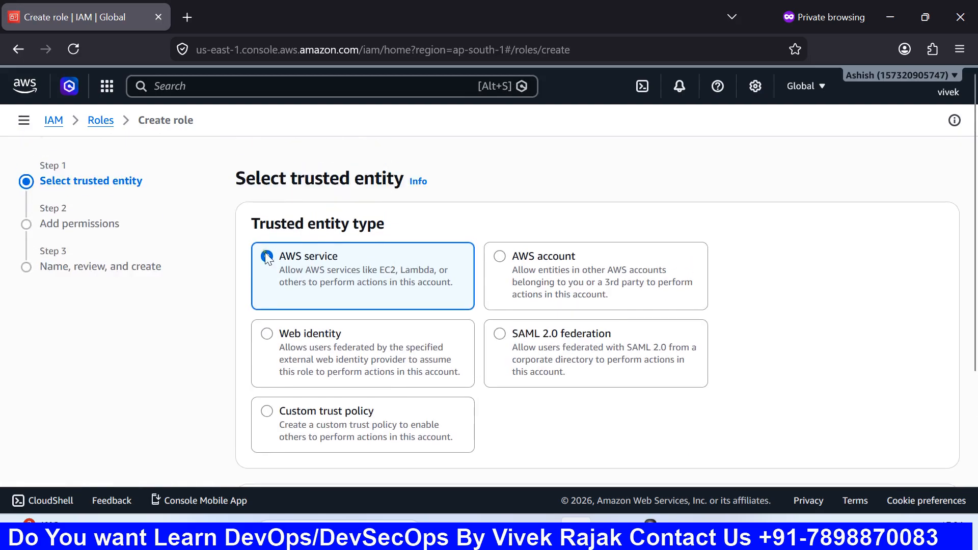
{"action": "left_click", "coordinate": [560, 266]}
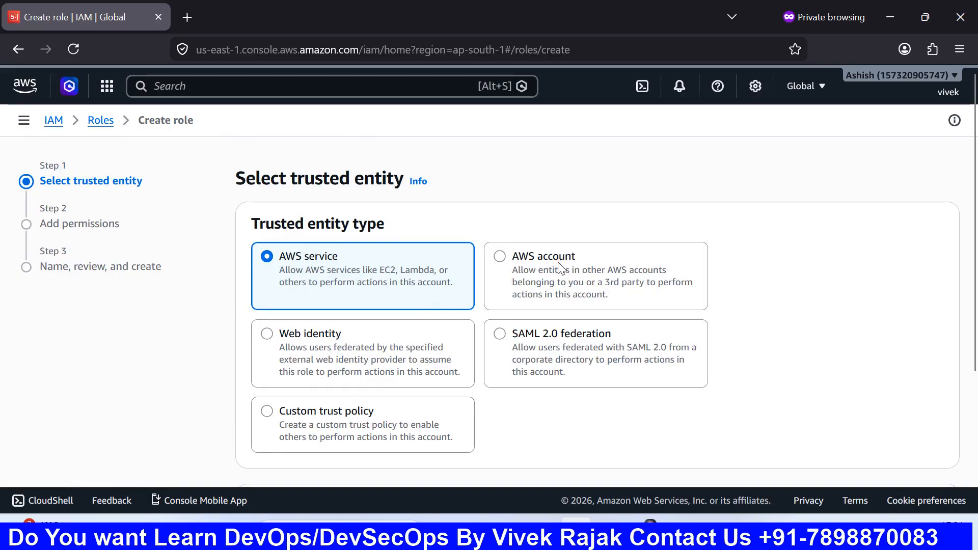
{"action": "left_click", "coordinate": [507, 268]}
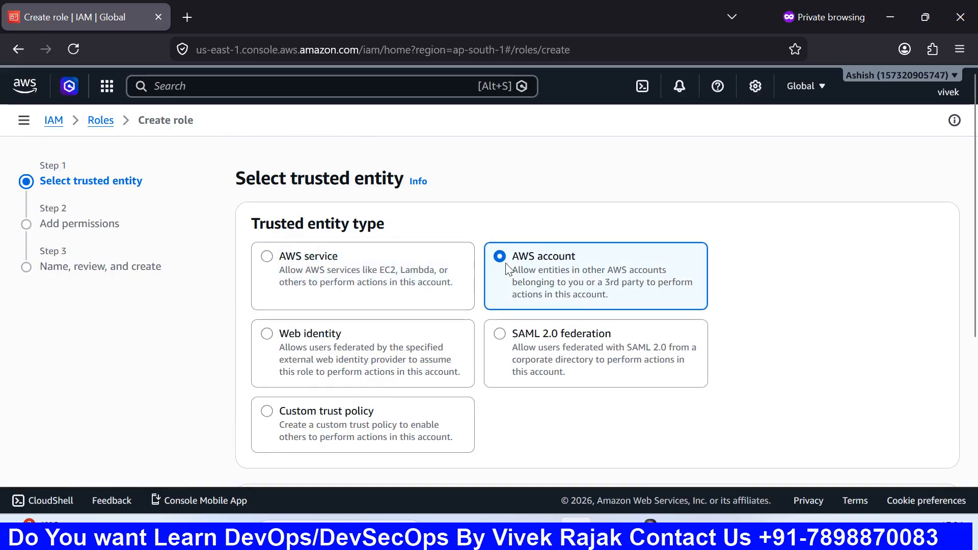
{"action": "scroll", "coordinate": [508, 268], "scroll_direction": "down", "scroll_amount": 5}
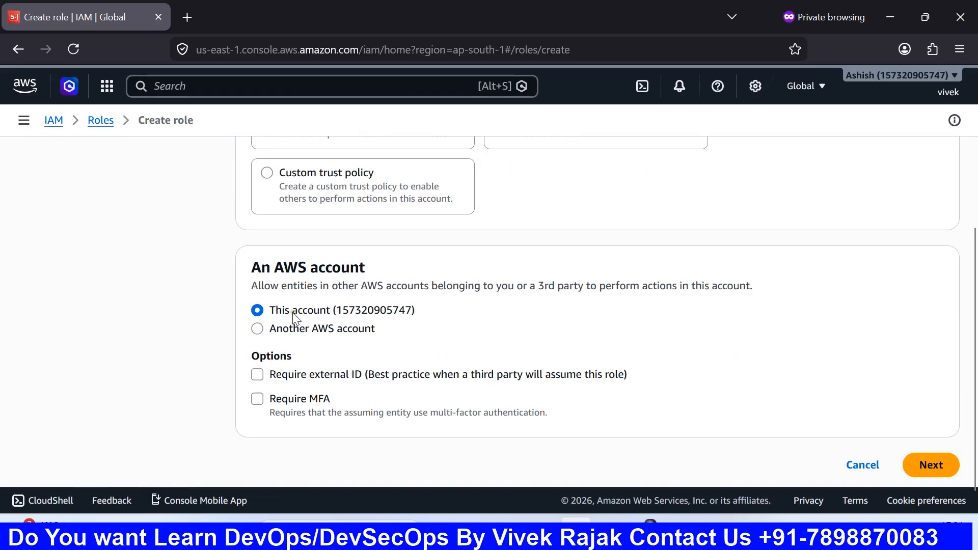
{"action": "left_click", "coordinate": [280, 329]}
{"action": "scroll", "coordinate": [258, 331], "scroll_direction": "down", "scroll_amount": 1}
{"action": "left_click", "coordinate": [258, 310]}
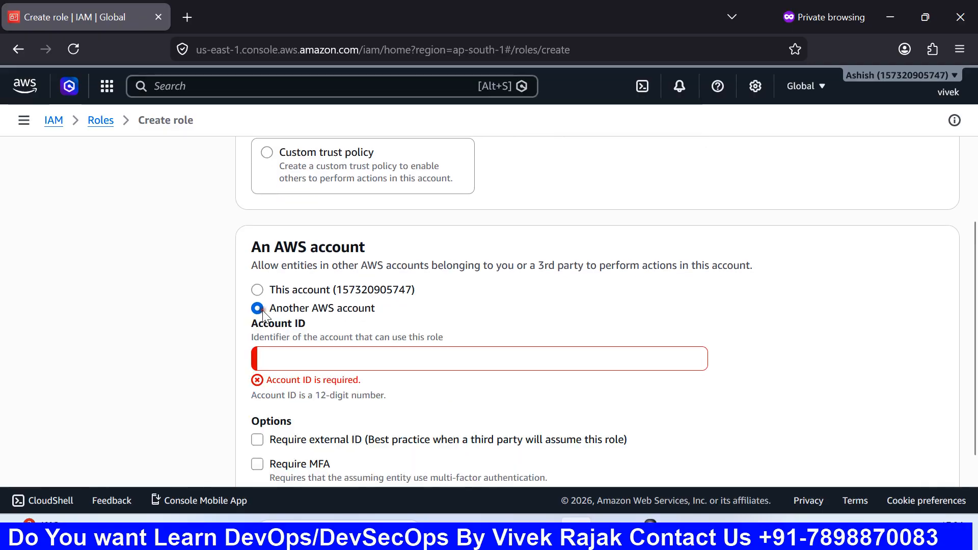
Paste the account ID copied from the other AWS console as the trusted account and continue to the permissions
{"action": "scroll", "coordinate": [286, 316], "scroll_direction": "down", "scroll_amount": 2}
{"action": "left_click", "coordinate": [315, 279]}
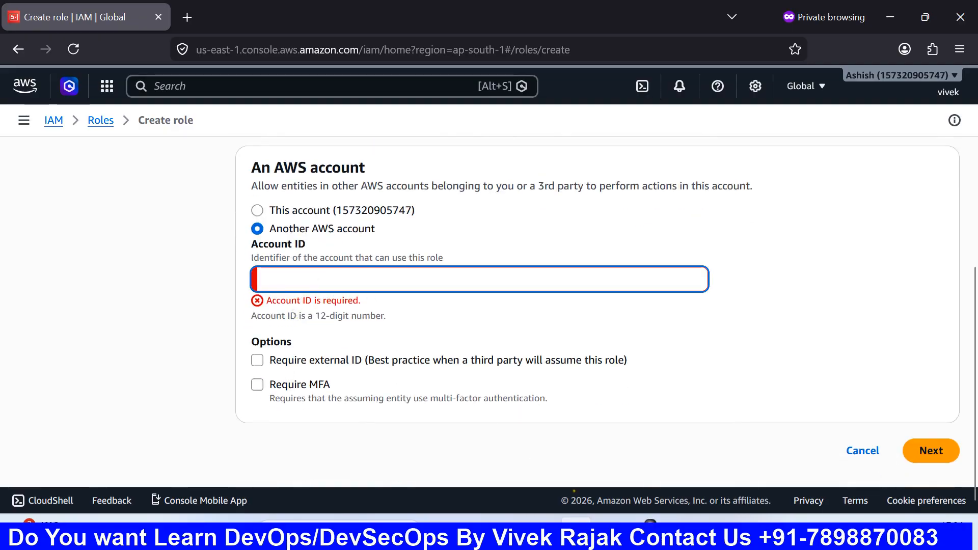
{"action": "left_click", "coordinate": [609, 531]}
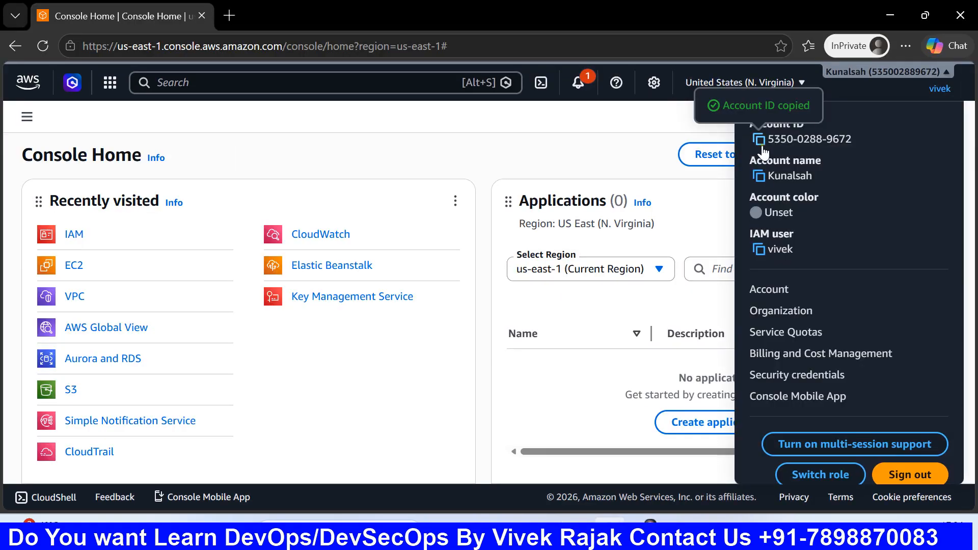
{"action": "left_click", "coordinate": [577, 531]}
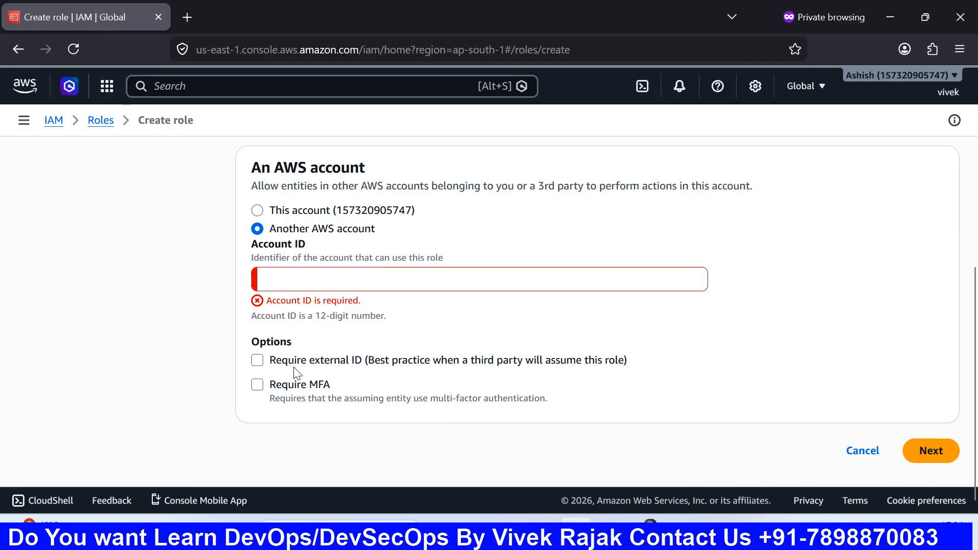
{"action": "key", "text": "ctrl+v"}
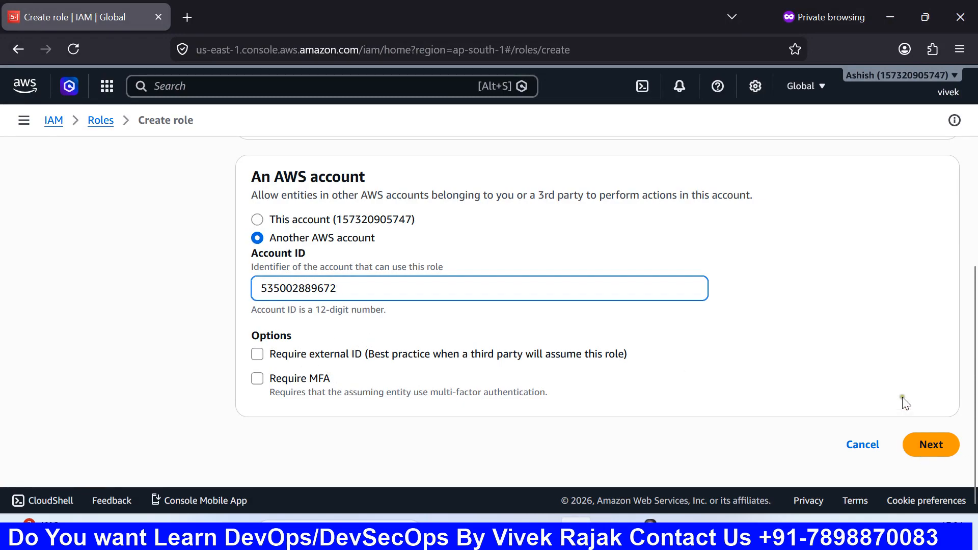
{"action": "left_click", "coordinate": [915, 438]}
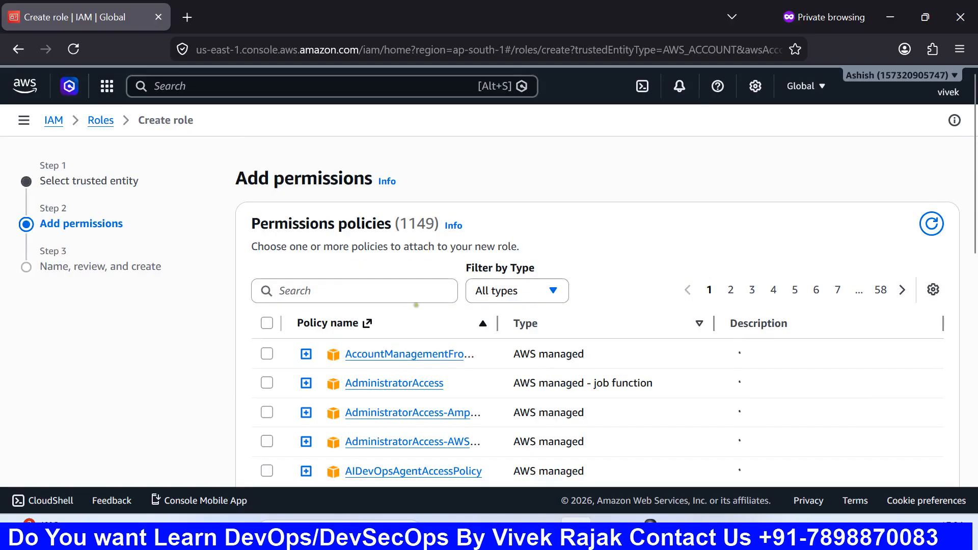
Attach the AmazonEC2FullAccess and AmazonS3FullAccess policies to the role and continue to the review
{"action": "left_click", "coordinate": [332, 287]}
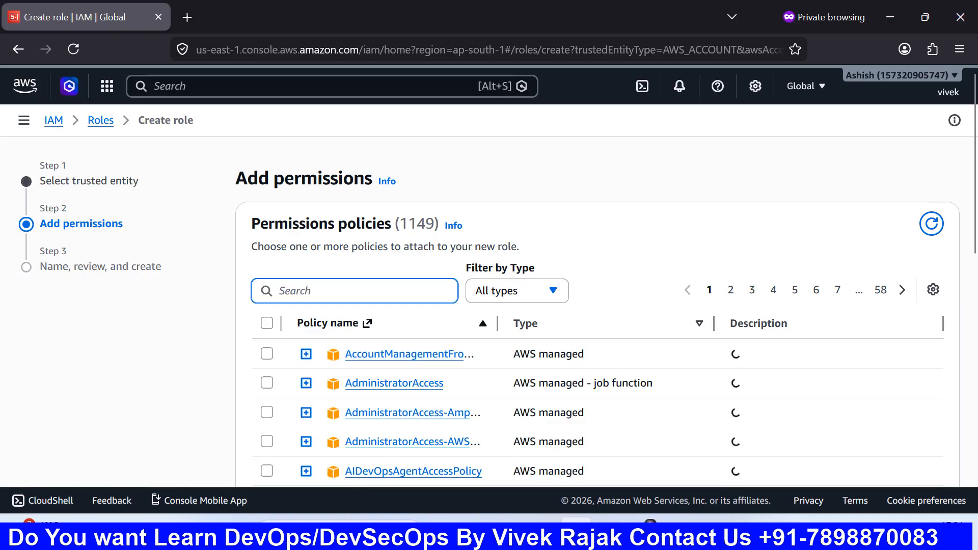
{"action": "type", "text": "ec2fu"}
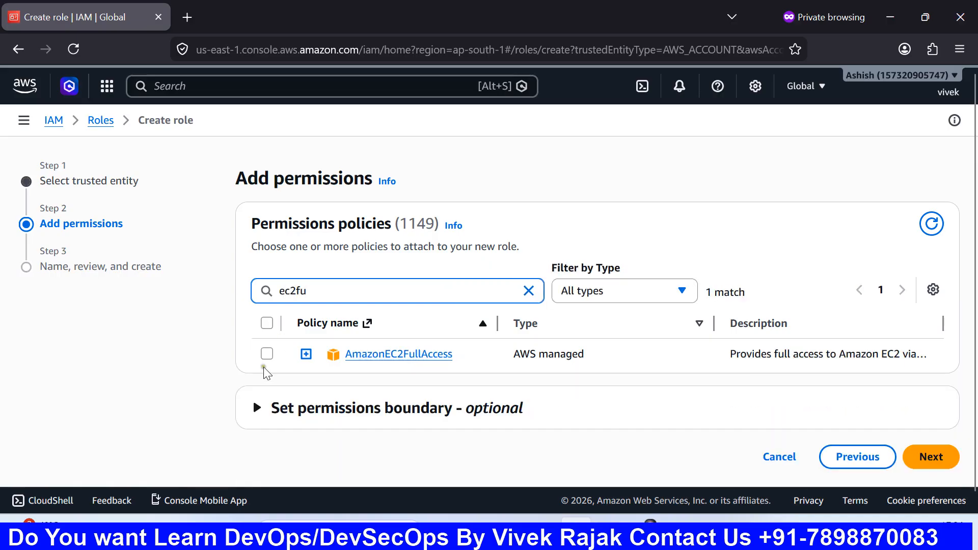
{"action": "left_click", "coordinate": [268, 354]}
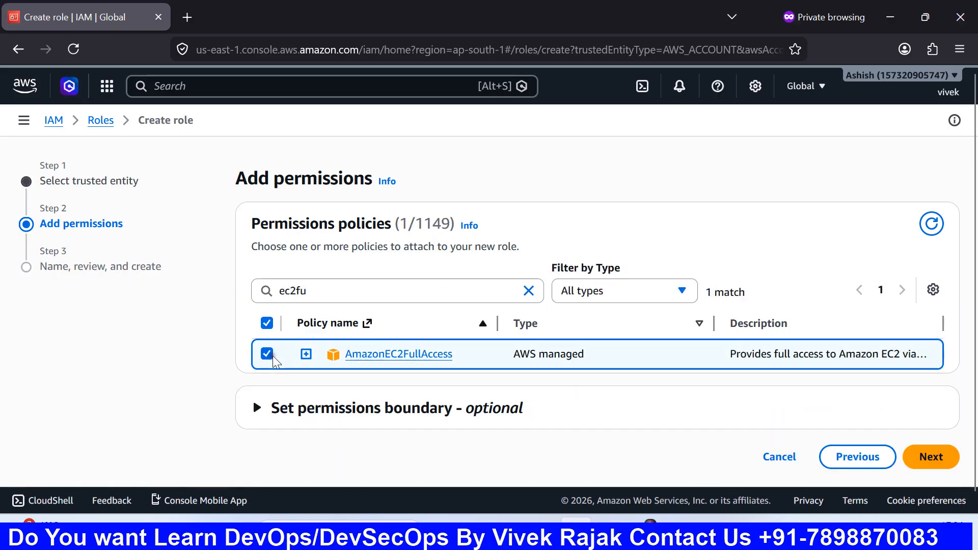
{"action": "left_click", "coordinate": [529, 290]}
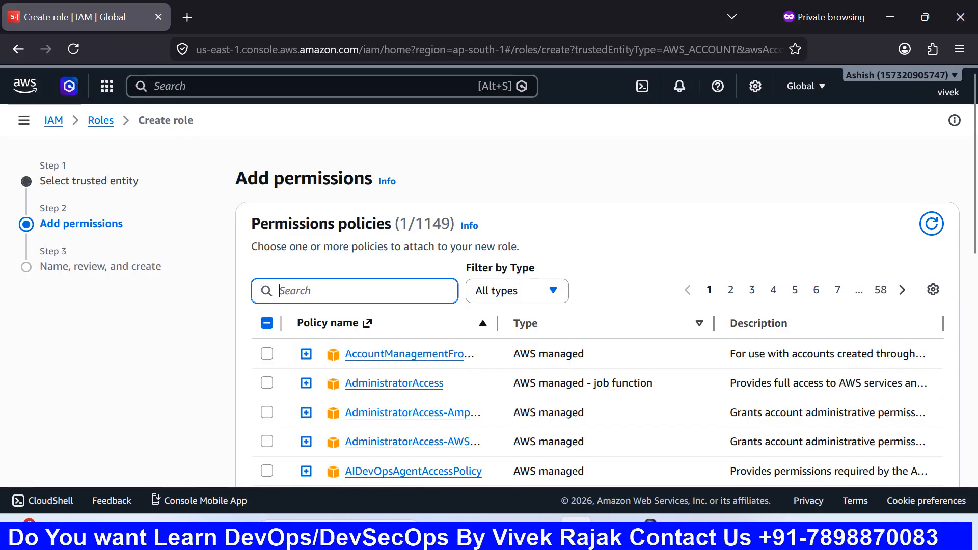
{"action": "type", "text": "s3fu"}
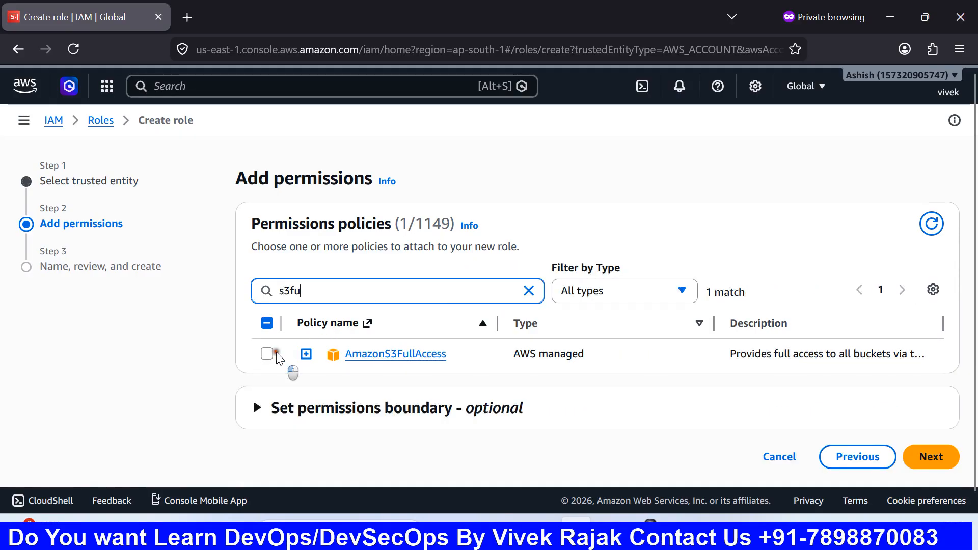
{"action": "left_click", "coordinate": [276, 354]}
{"action": "left_click", "coordinate": [926, 456]}
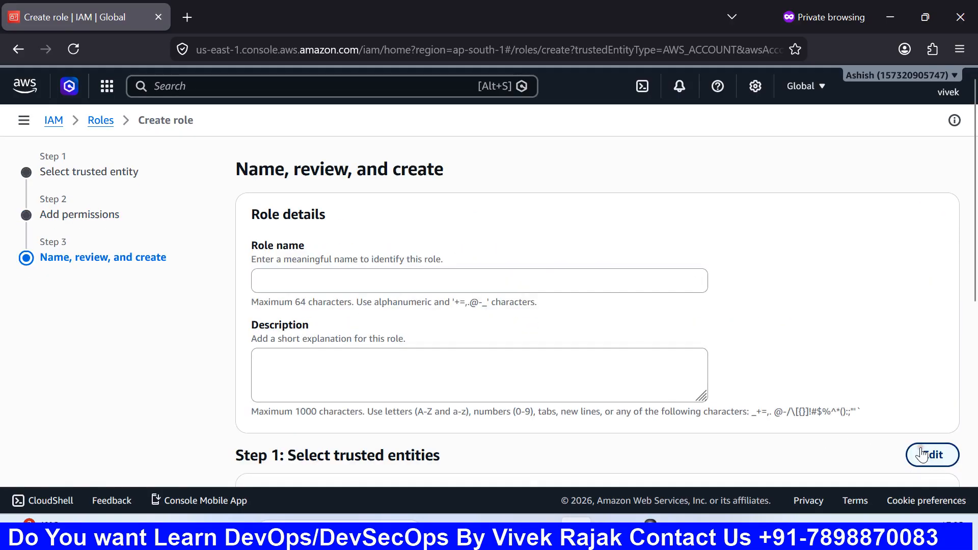
Name the role production-role
{"action": "left_click", "coordinate": [400, 275]}
{"action": "left_click", "coordinate": [343, 272]}
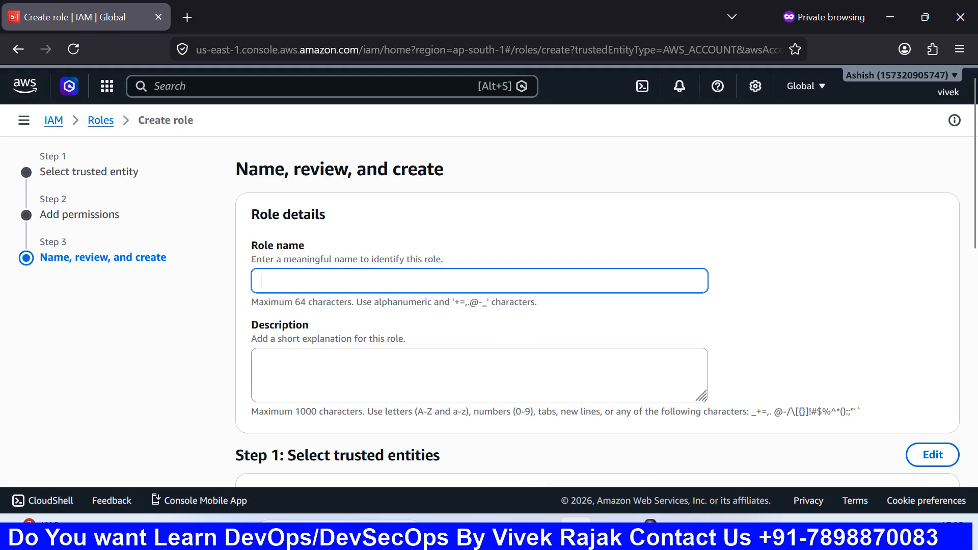
{"action": "type", "text": "p"}
{"action": "key", "text": "BackSpace"}
{"action": "type", "text": "uction-role"}
Reuse the role name as the description and create the role
{"action": "key", "text": "ctrl+a"}
{"action": "key", "text": "ctrl+c"}
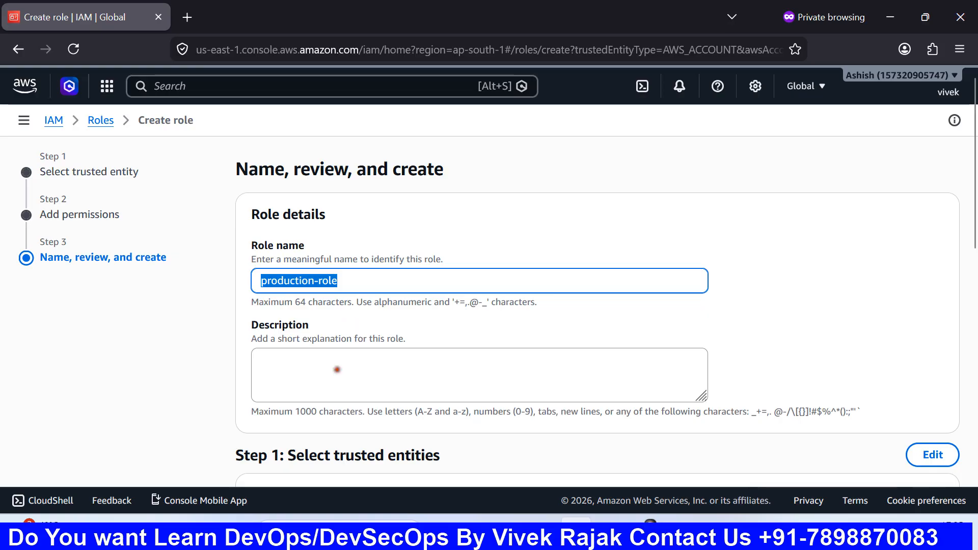
{"action": "left_click", "coordinate": [337, 369]}
{"action": "key", "text": "ctrl+v"}
{"action": "scroll", "coordinate": [377, 367], "scroll_direction": "down", "scroll_amount": 6}
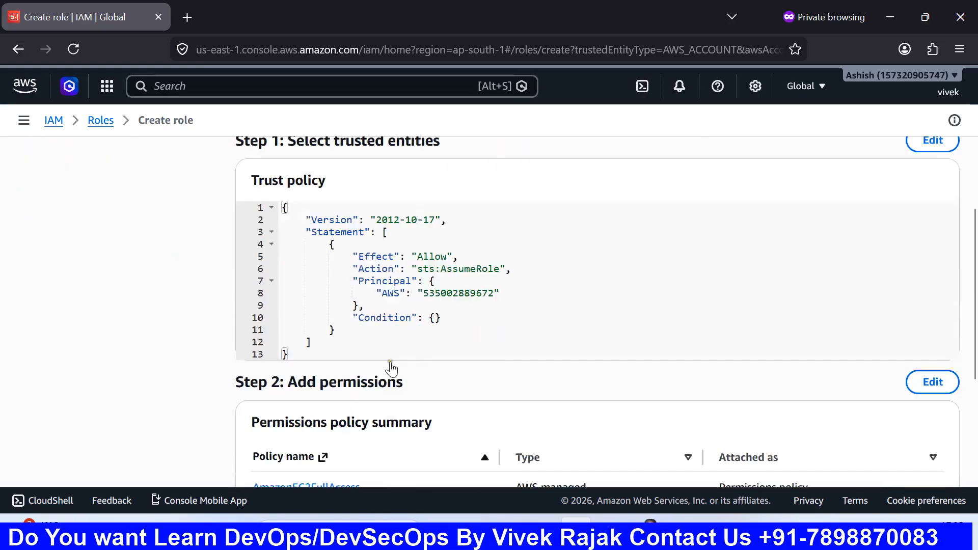
{"action": "scroll", "coordinate": [395, 367], "scroll_direction": "down", "scroll_amount": 5}
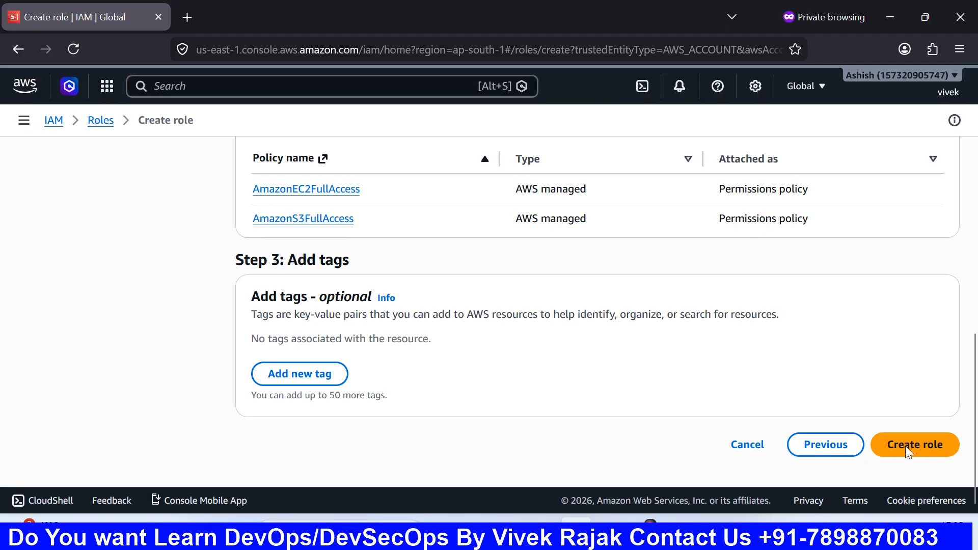
{"action": "left_click", "coordinate": [905, 445]}
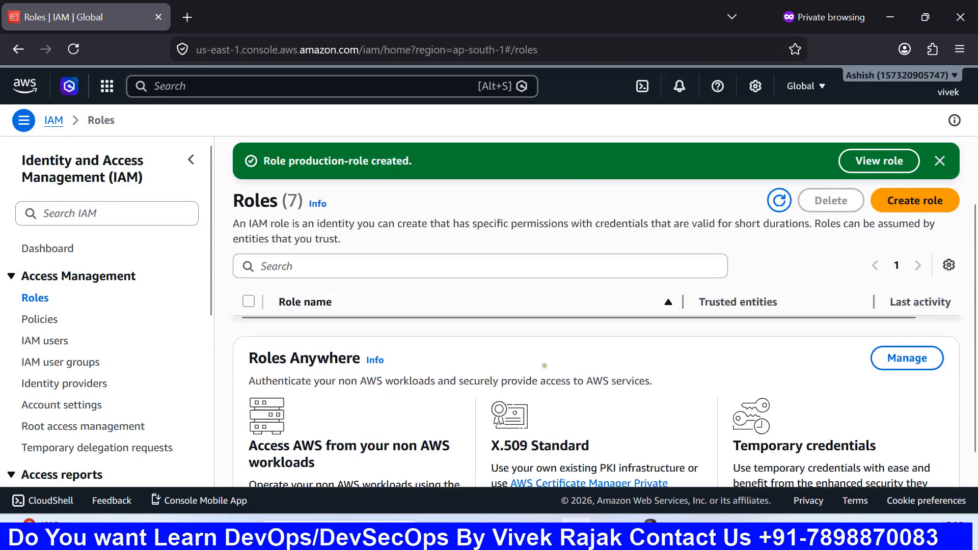
Switch to the user account's AWS console in the other browser and start creating a new IAM user
{"action": "left_click", "coordinate": [677, 534]}
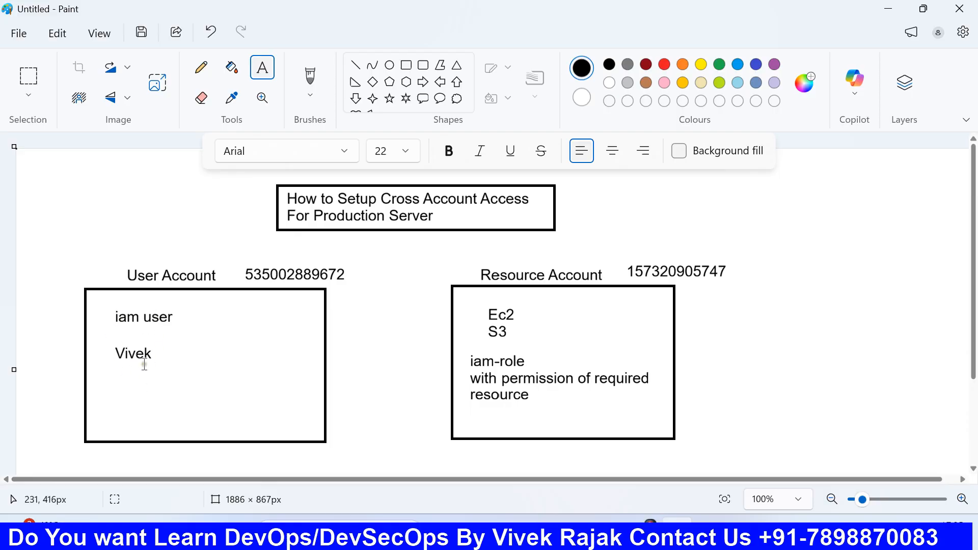
{"action": "left_click", "coordinate": [610, 534]}
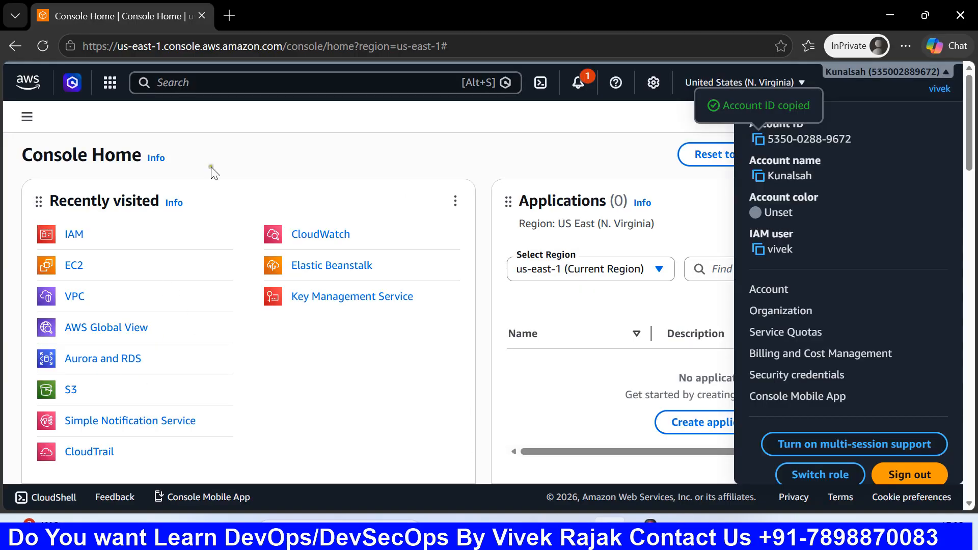
{"action": "left_click", "coordinate": [75, 235]}
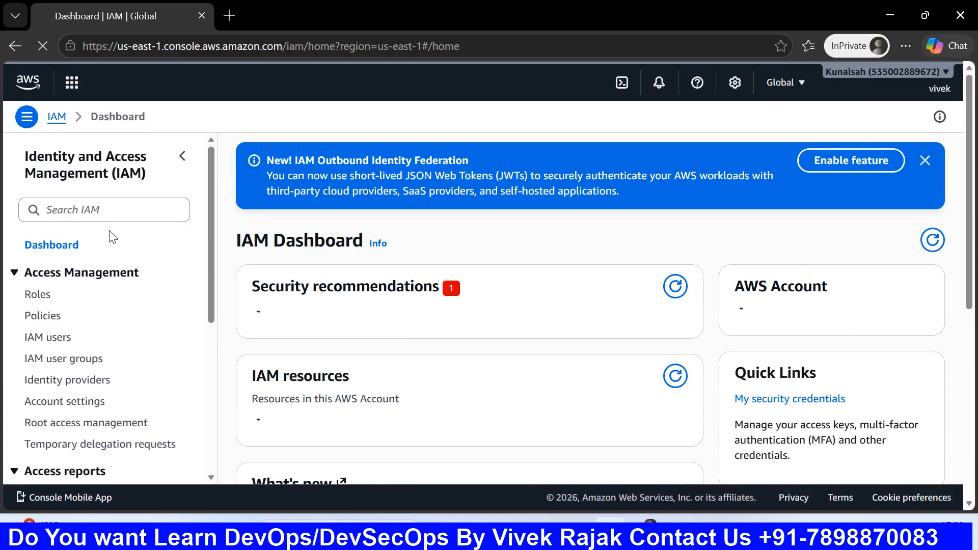
{"action": "left_click", "coordinate": [48, 338]}
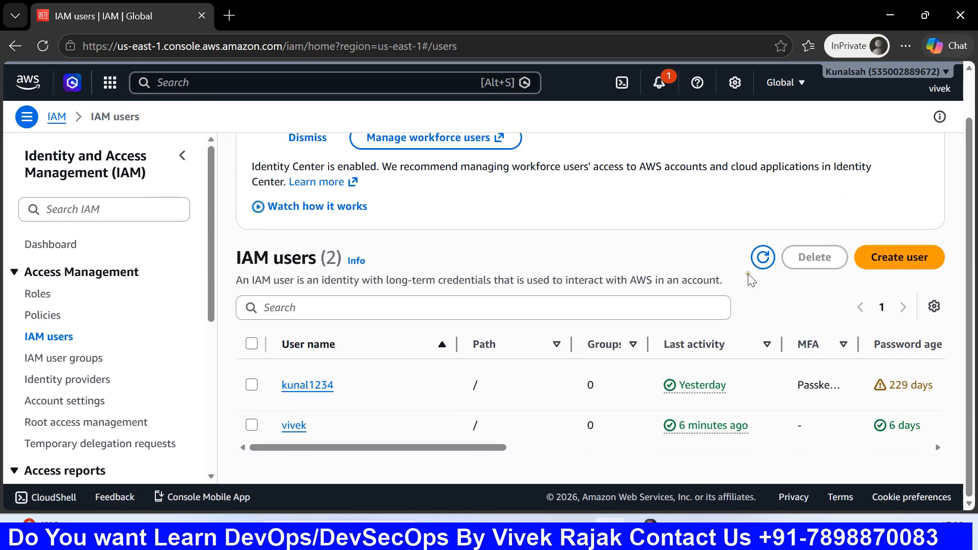
{"action": "left_click", "coordinate": [902, 266]}
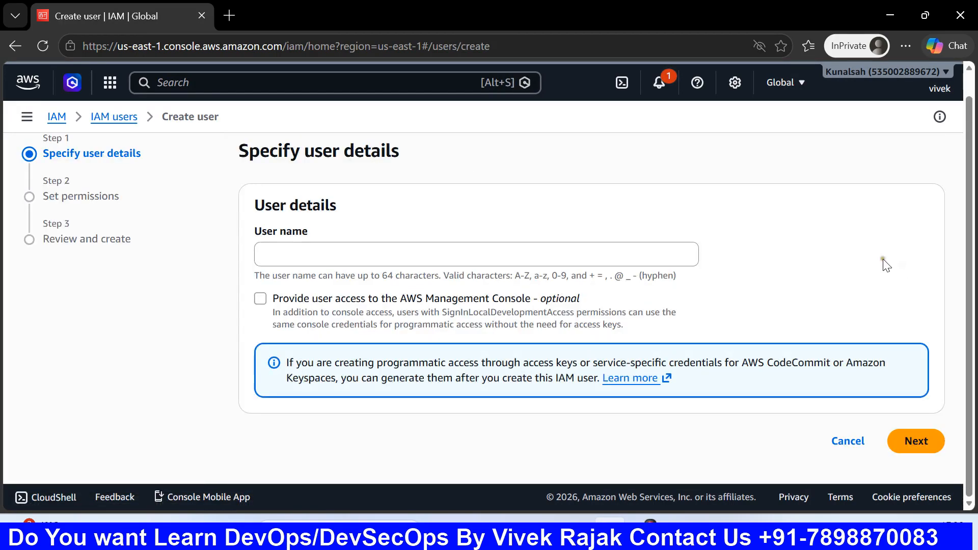
Name the user cloudwithvivek and provide Management Console access with the option to create an IAM user
{"action": "left_click", "coordinate": [409, 248]}
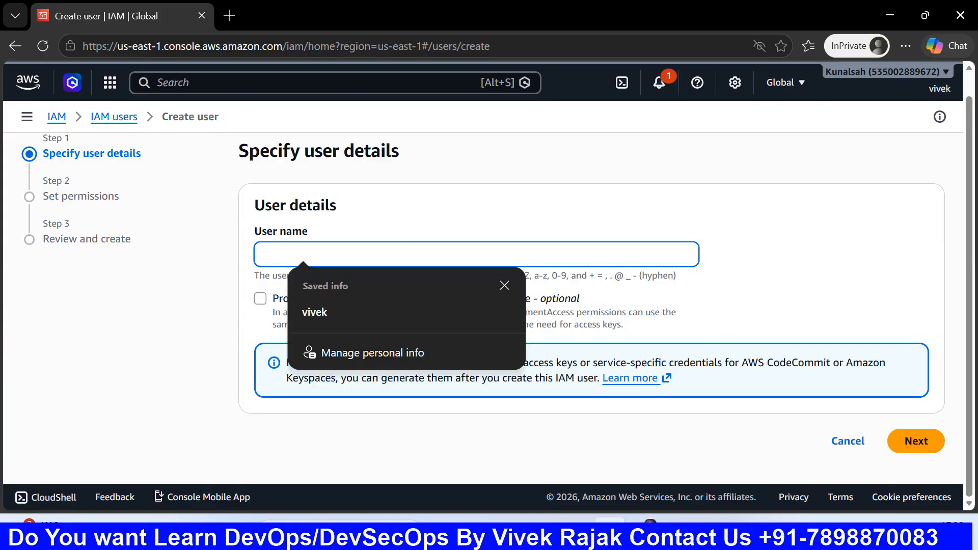
{"action": "type", "text": "co"}
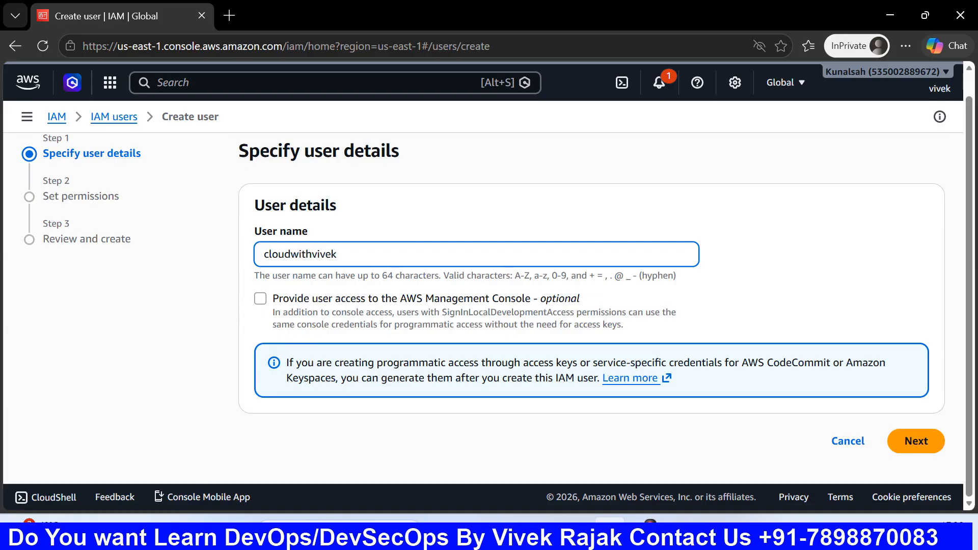
{"action": "left_click", "coordinate": [376, 299]}
{"action": "scroll", "coordinate": [357, 331], "scroll_direction": "down", "scroll_amount": 1}
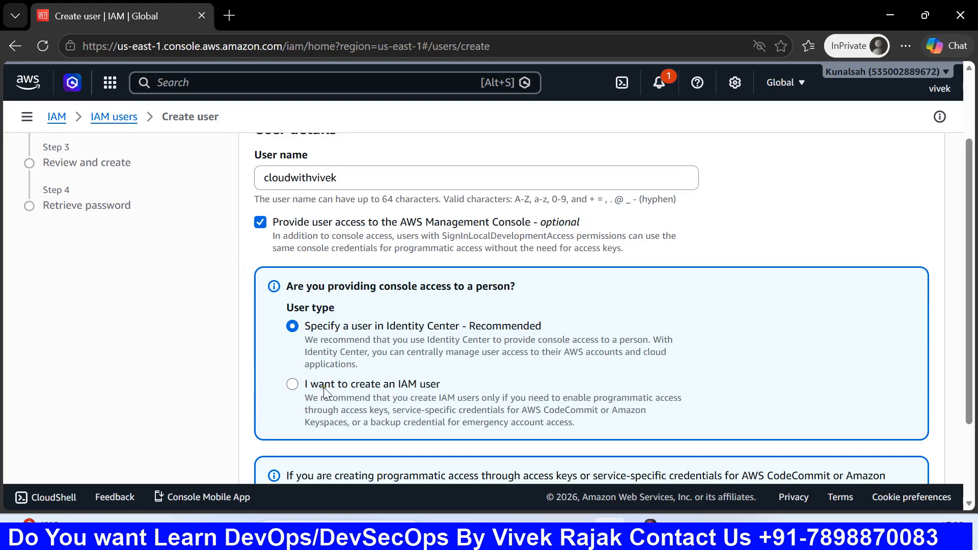
{"action": "left_click", "coordinate": [322, 389]}
Enter a custom console password, turn off the required password change at next sign-in, and continue to the permissions
{"action": "scroll", "coordinate": [351, 357], "scroll_direction": "down", "scroll_amount": 3}
{"action": "scroll", "coordinate": [305, 346], "scroll_direction": "down", "scroll_amount": 2}
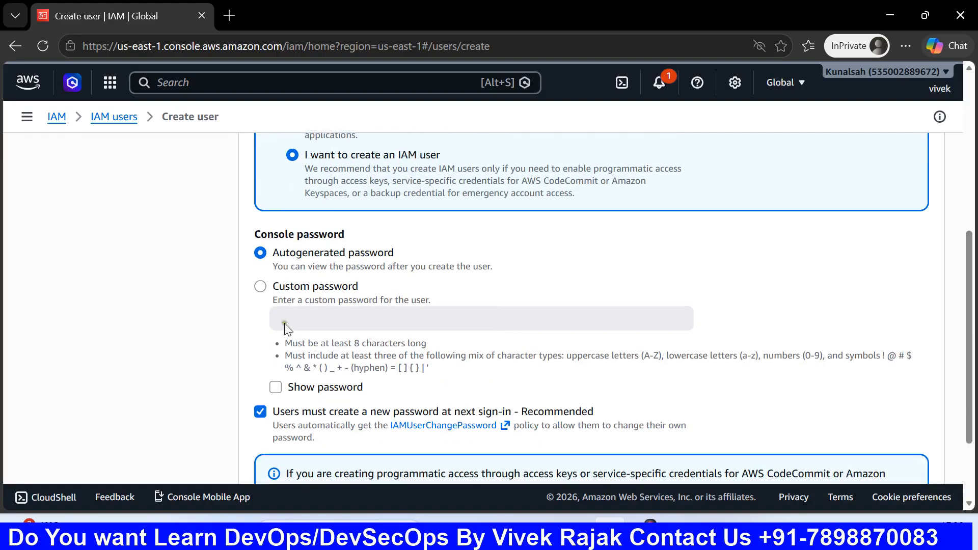
{"action": "left_click", "coordinate": [266, 290]}
{"action": "scroll", "coordinate": [259, 256], "scroll_direction": "down", "scroll_amount": 1}
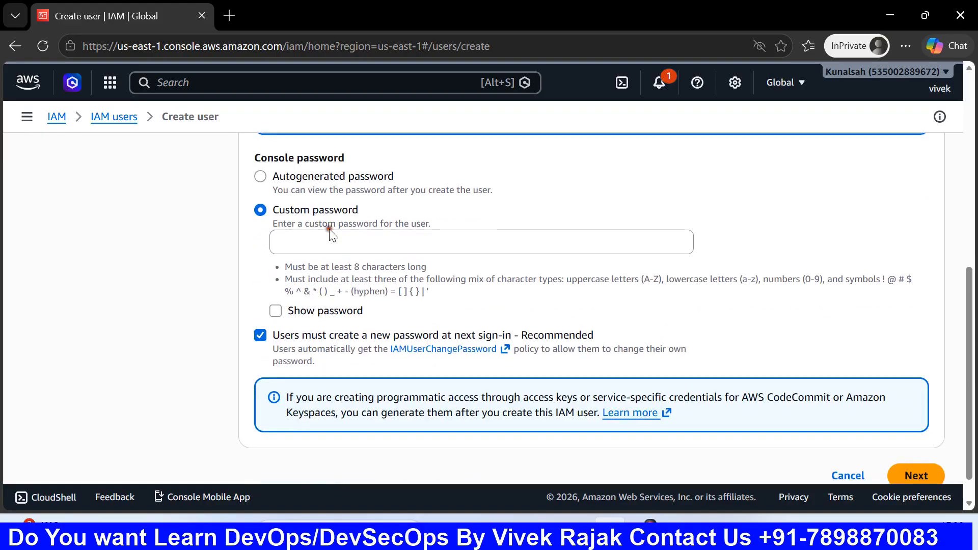
{"action": "left_click", "coordinate": [324, 245]}
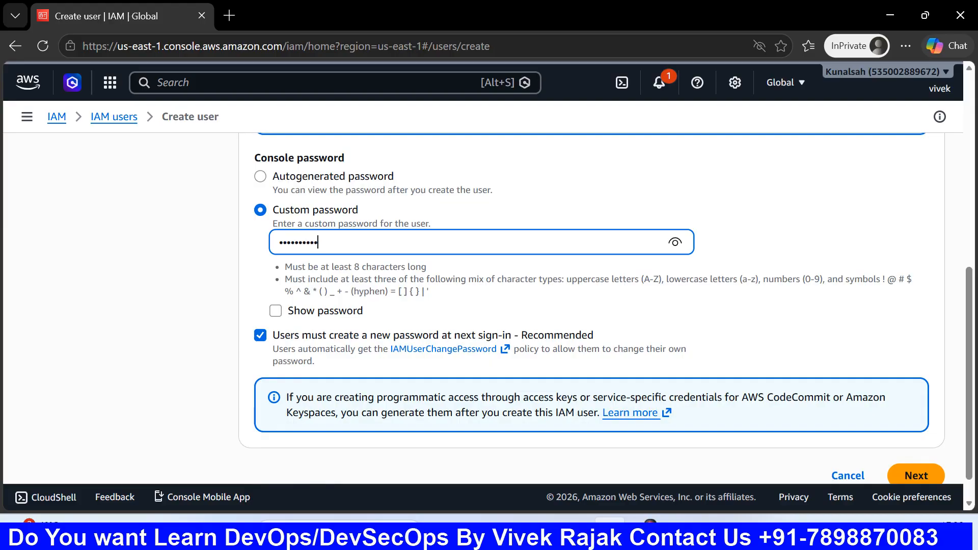
{"action": "left_click", "coordinate": [261, 335]}
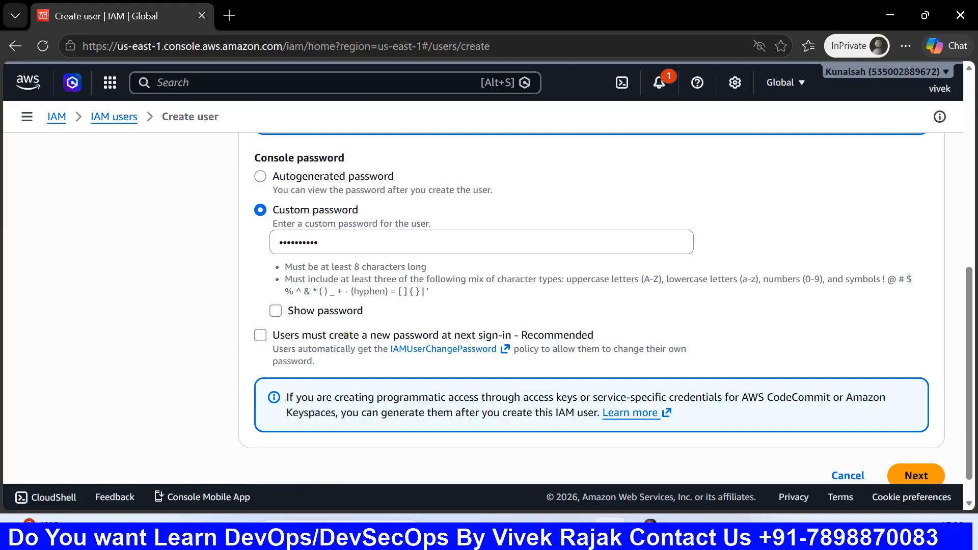
{"action": "scroll", "coordinate": [912, 472], "scroll_direction": "down", "scroll_amount": 1}
{"action": "left_click", "coordinate": [913, 441]}
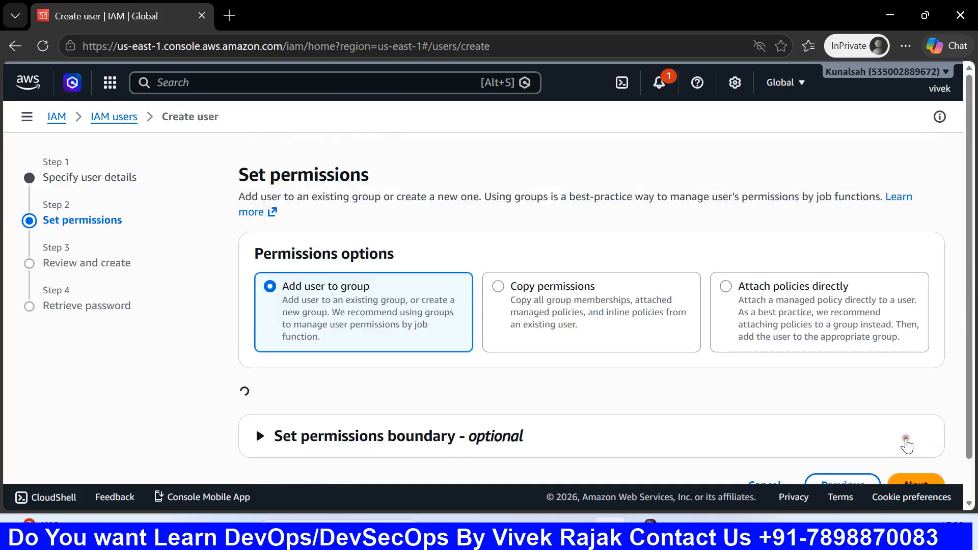
{"action": "scroll", "coordinate": [548, 351], "scroll_direction": "down", "scroll_amount": 1}
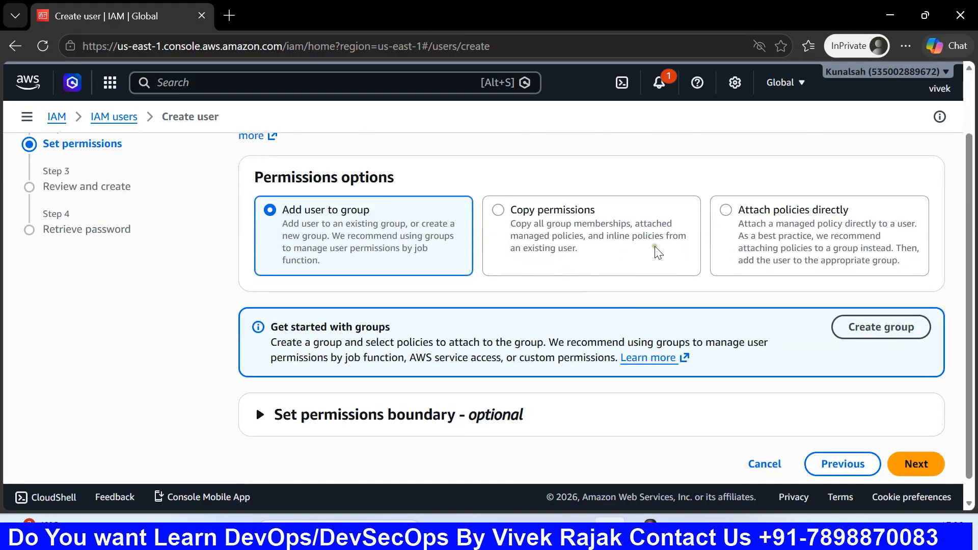
Choose to attach policies directly without selecting any policy, and create the cloudwithvivek user
{"action": "left_click", "coordinate": [800, 246]}
{"action": "scroll", "coordinate": [641, 281], "scroll_direction": "down", "scroll_amount": 2}
{"action": "scroll", "coordinate": [640, 281], "scroll_direction": "down", "scroll_amount": 7}
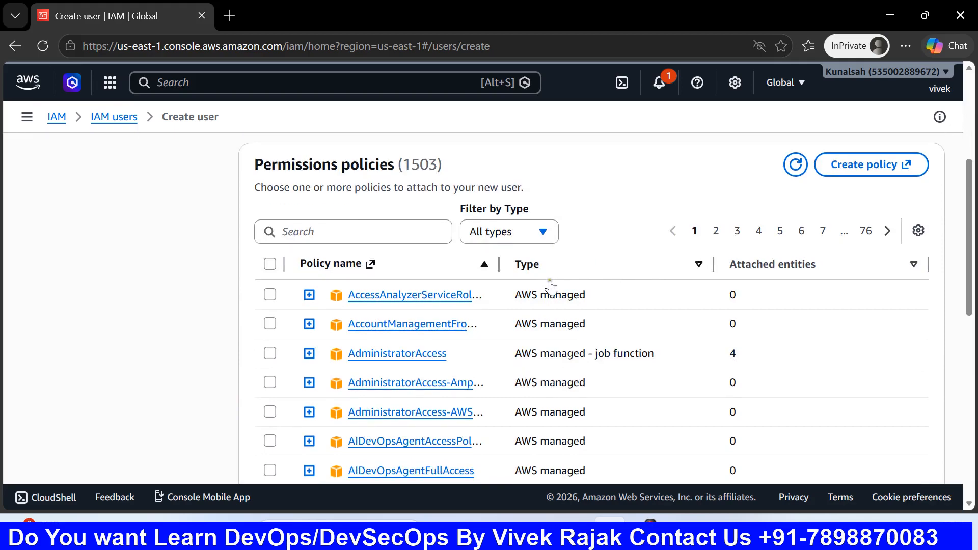
{"action": "left_click", "coordinate": [902, 442]}
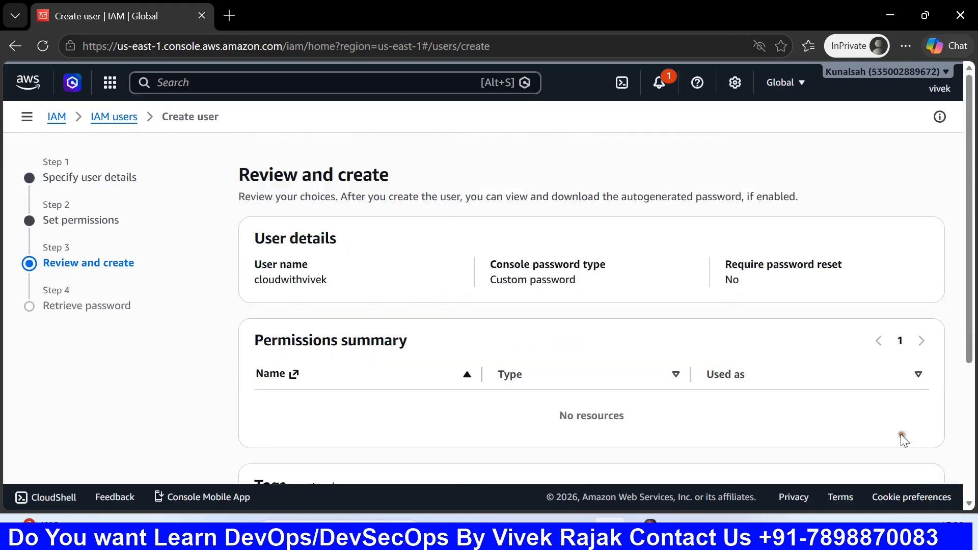
{"action": "scroll", "coordinate": [581, 306], "scroll_direction": "down", "scroll_amount": 4}
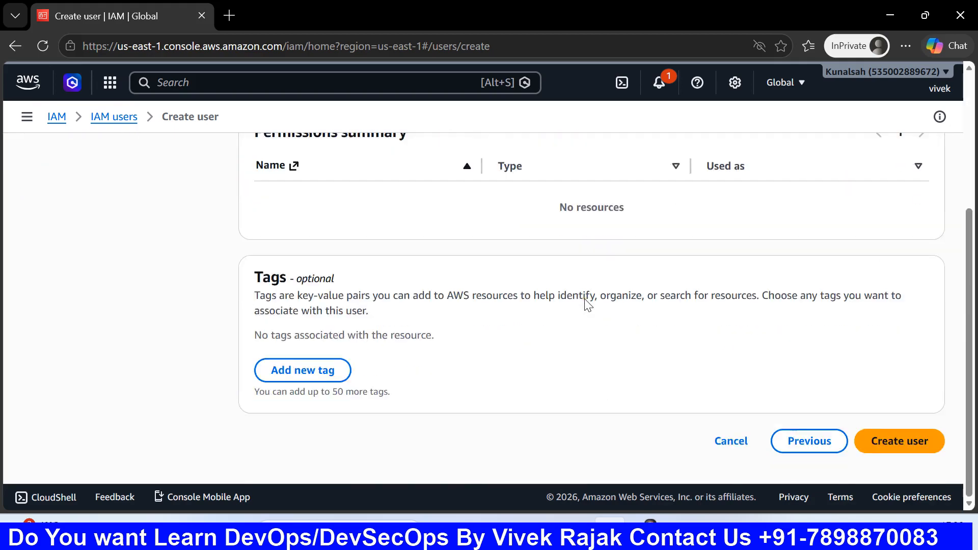
{"action": "left_click", "coordinate": [917, 448]}
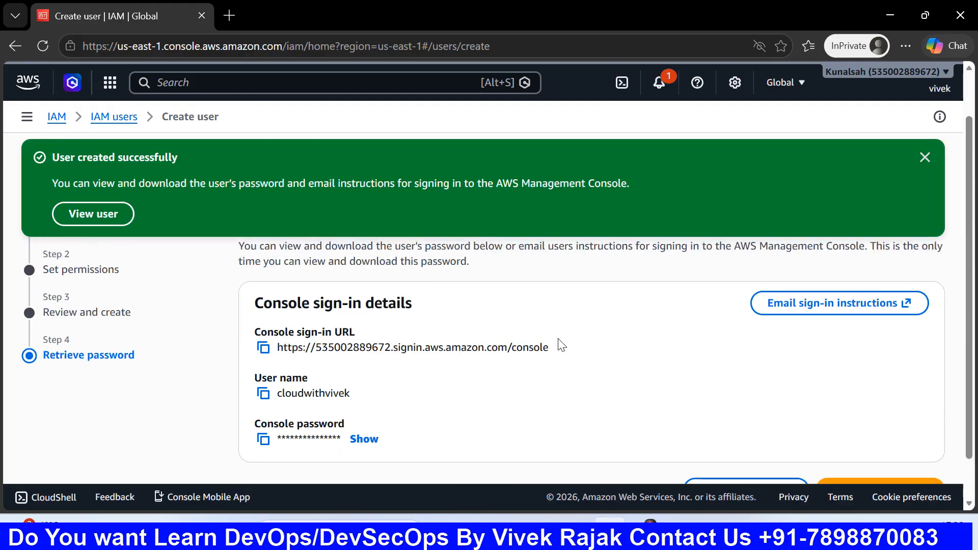
Download the new user's console sign-in credentials as a .csv file
{"action": "scroll", "coordinate": [508, 348], "scroll_direction": "down", "scroll_amount": 1}
{"action": "left_click", "coordinate": [753, 448]}
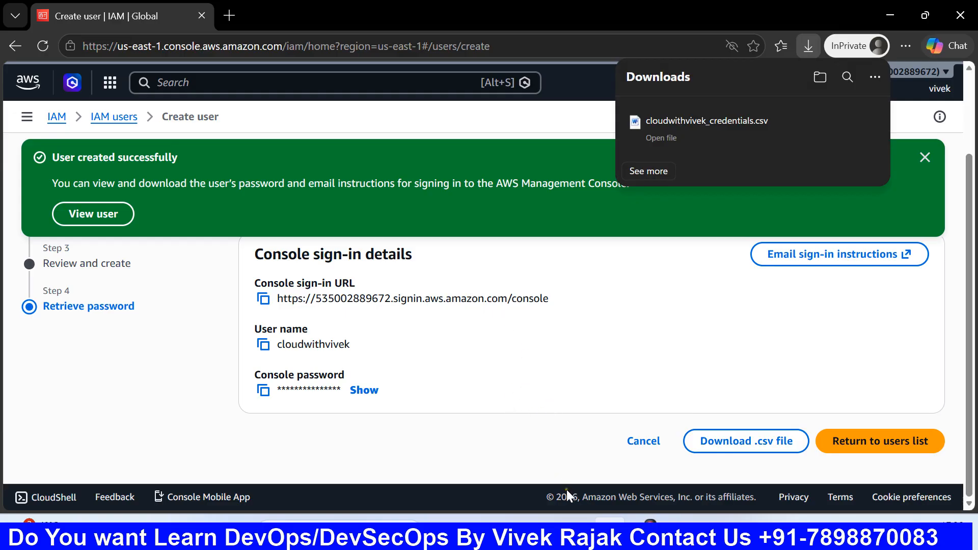
{"action": "mouse_move", "coordinate": [576, 522]}
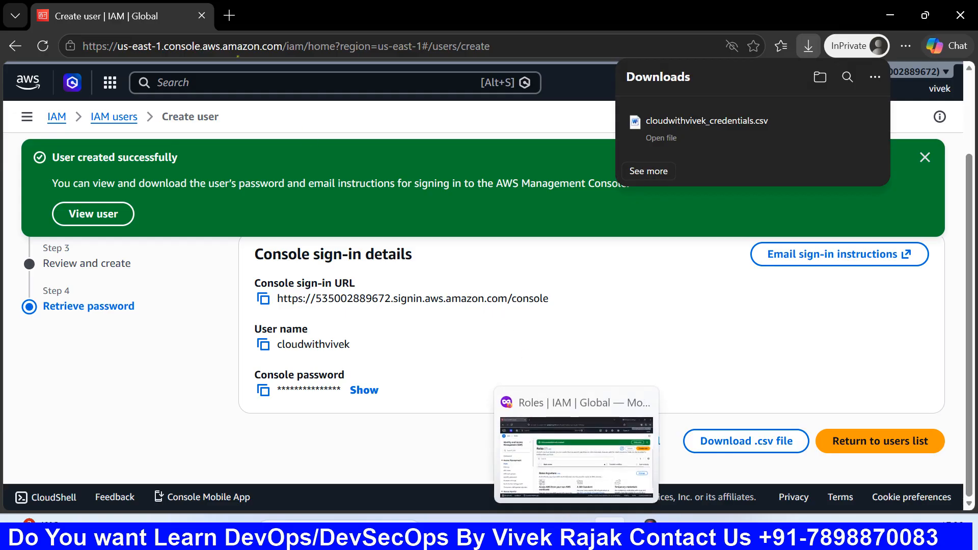
{"action": "left_click", "coordinate": [229, 15]}
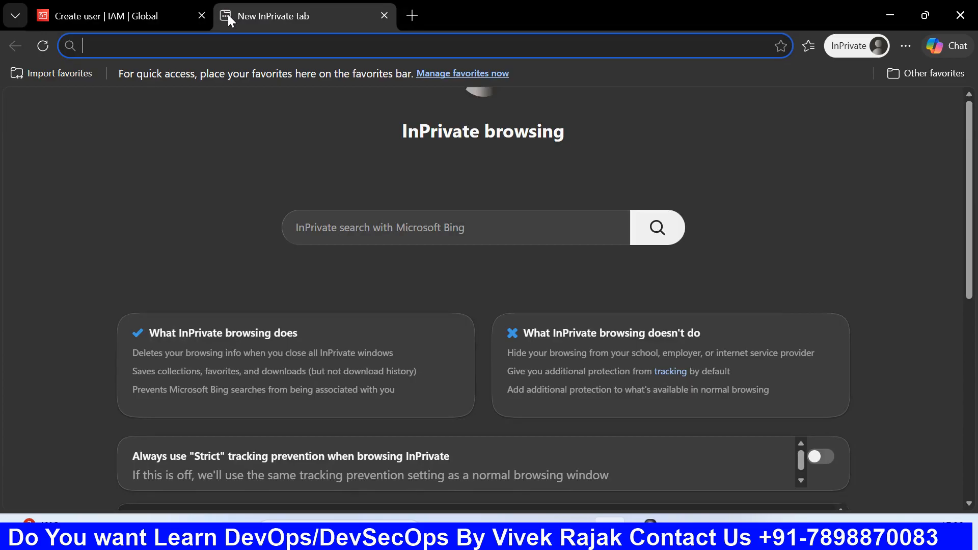
{"action": "type", "text": "aws ["}
{"action": "key", "text": "BackSpace"}
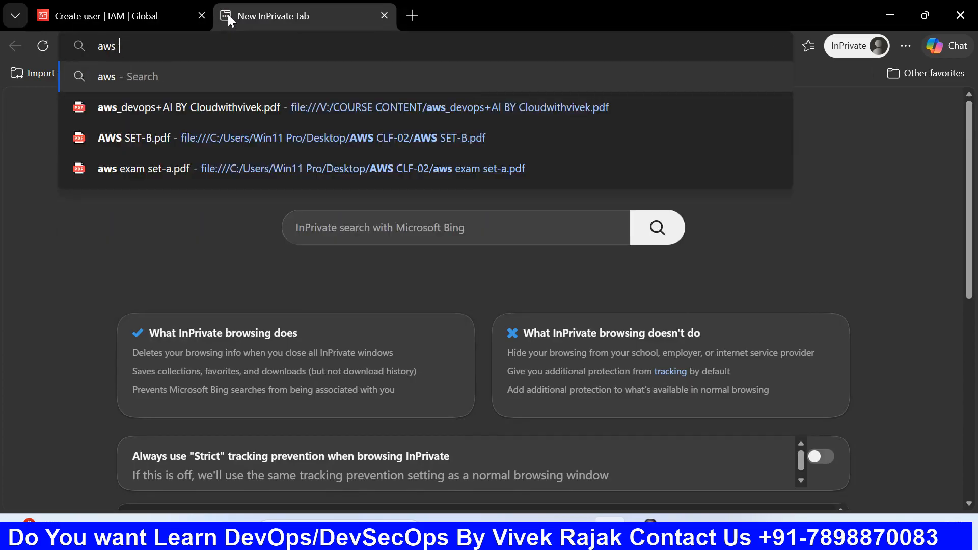
{"action": "type", "text": "policy generator"}
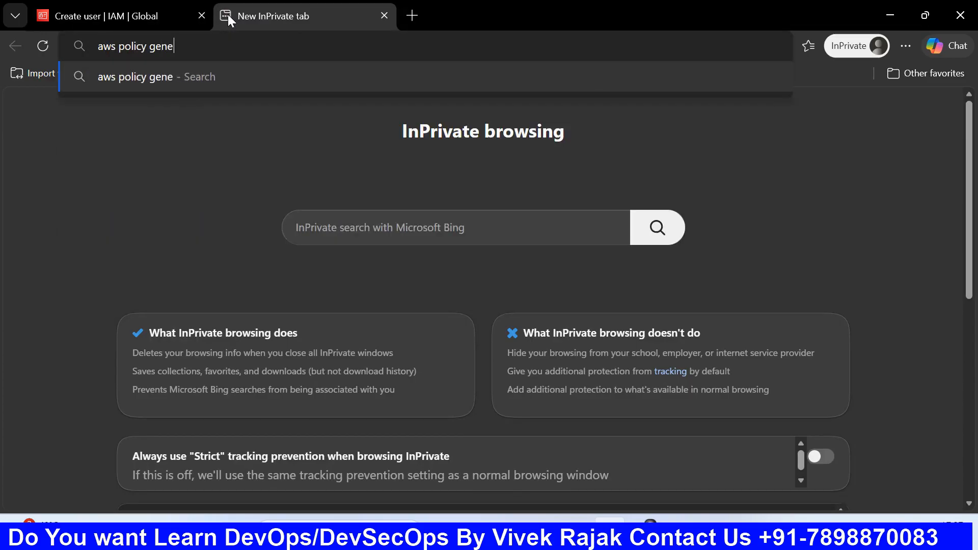
{"action": "key", "text": "Return"}
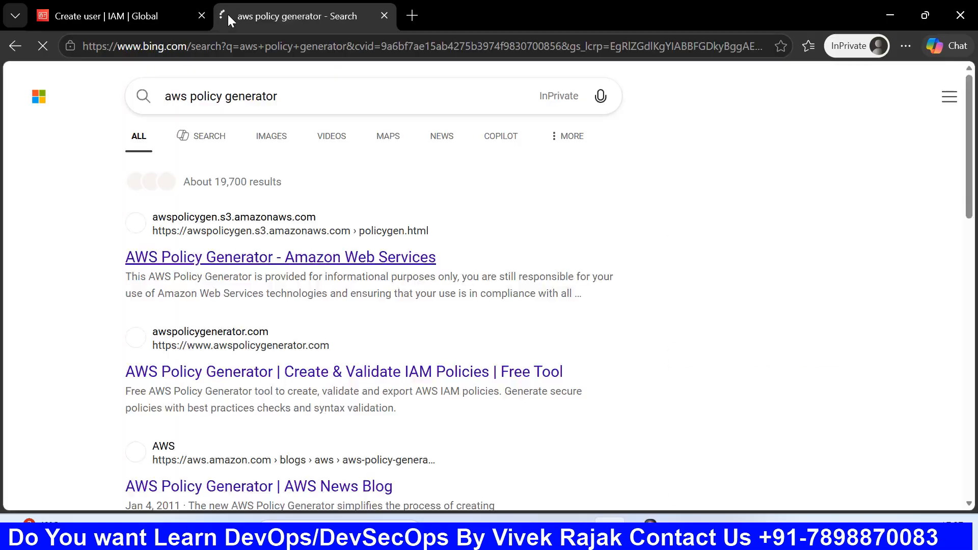
{"action": "scroll", "coordinate": [259, 192], "scroll_direction": "down", "scroll_amount": 4}
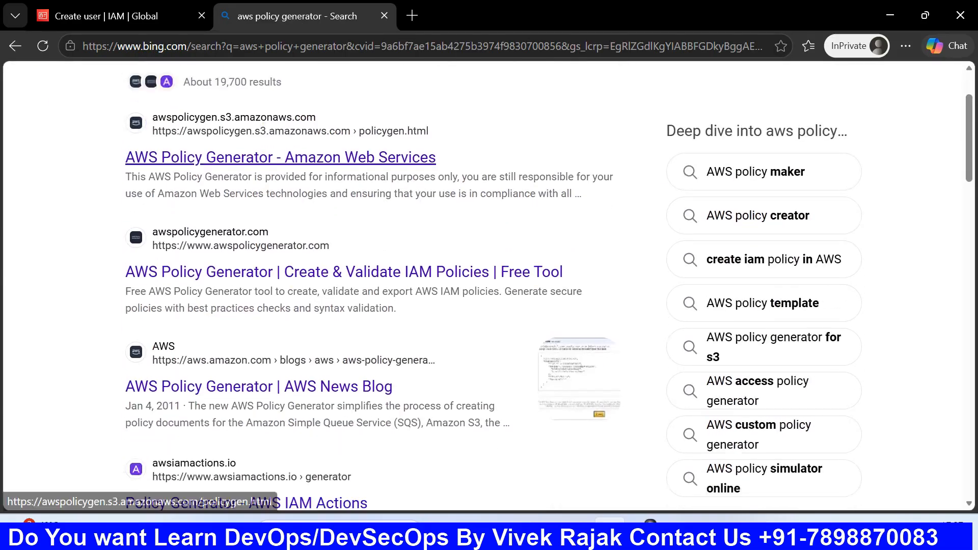
{"action": "scroll", "coordinate": [258, 192], "scroll_direction": "up", "scroll_amount": 2}
{"action": "scroll", "coordinate": [258, 193], "scroll_direction": "down", "scroll_amount": 3}
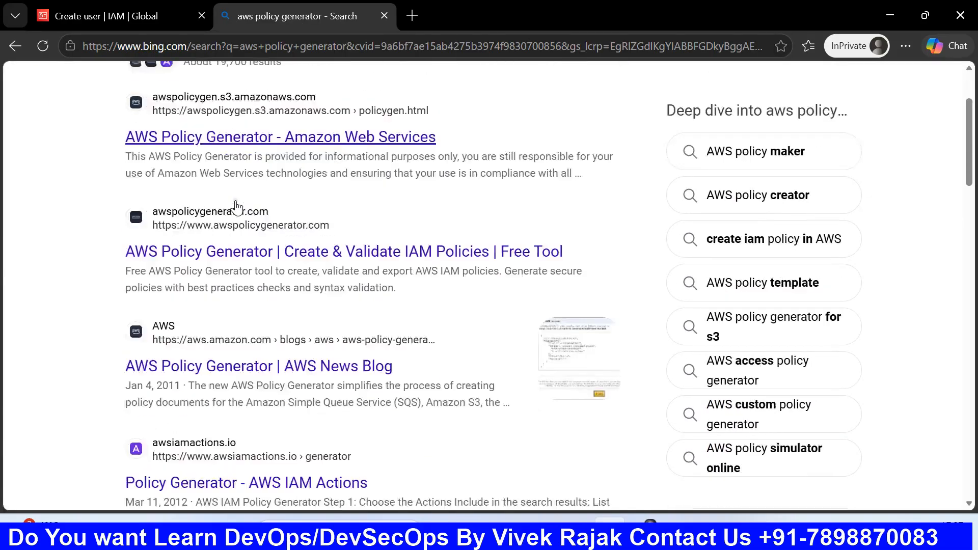
{"action": "scroll", "coordinate": [234, 205], "scroll_direction": "up", "scroll_amount": 3}
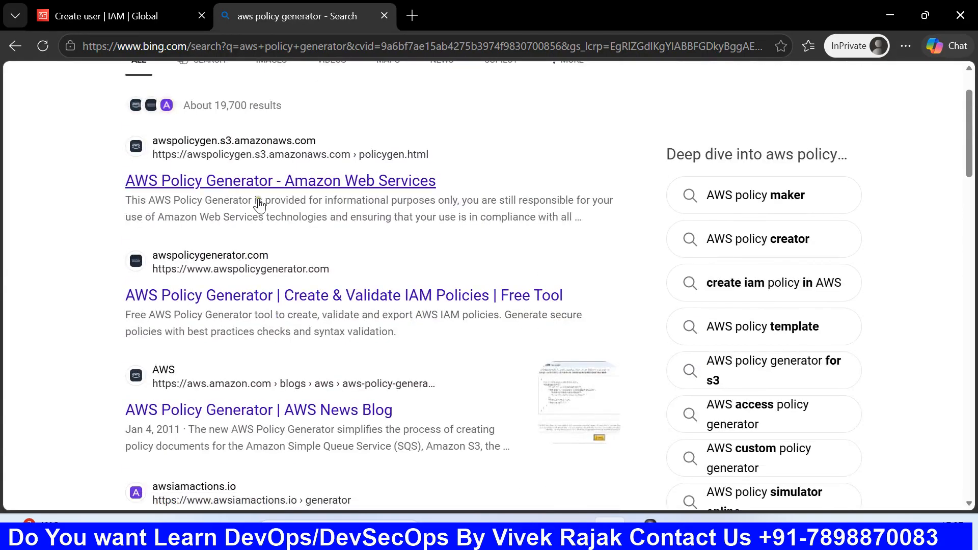
{"action": "scroll", "coordinate": [259, 204], "scroll_direction": "down", "scroll_amount": 7}
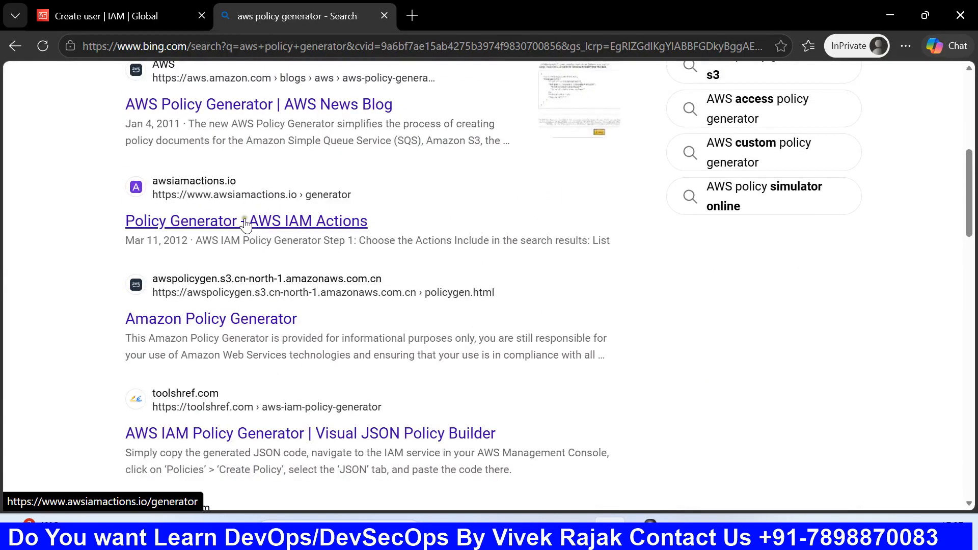
{"action": "scroll", "coordinate": [245, 225], "scroll_direction": "down", "scroll_amount": 1}
{"action": "scroll", "coordinate": [240, 246], "scroll_direction": "down", "scroll_amount": 2}
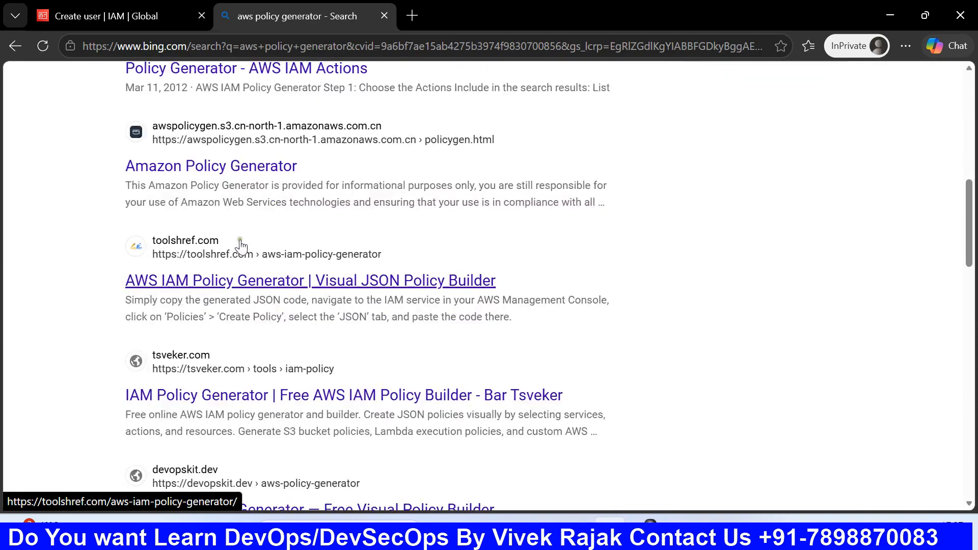
{"action": "scroll", "coordinate": [360, 92], "scroll_direction": "up", "scroll_amount": 2}
{"action": "left_click", "coordinate": [385, 17]}
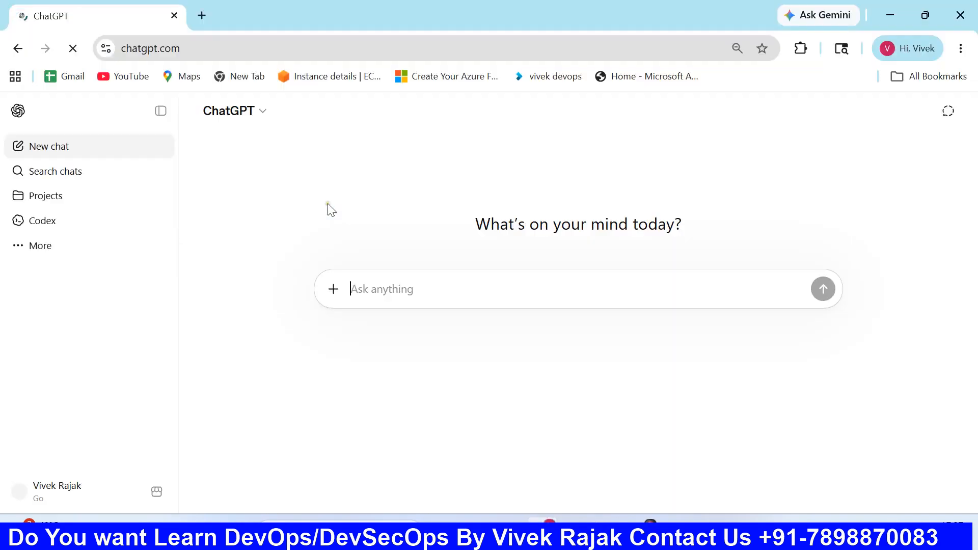
Switch to Chrome, search the web for aws policy generator in a new tab, and open Amazon's AWS Policy Generator
{"action": "left_click", "coordinate": [202, 15]}
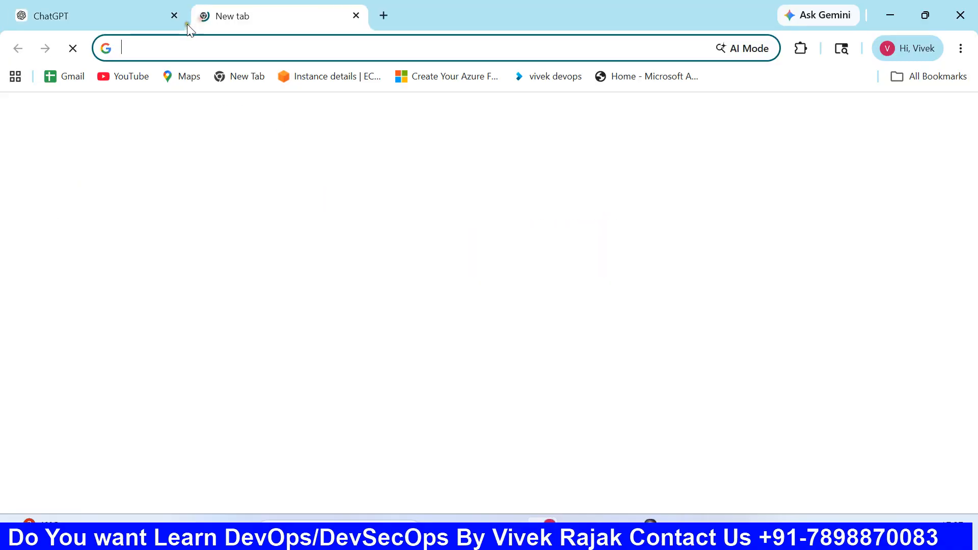
{"action": "type", "text": "aws"}
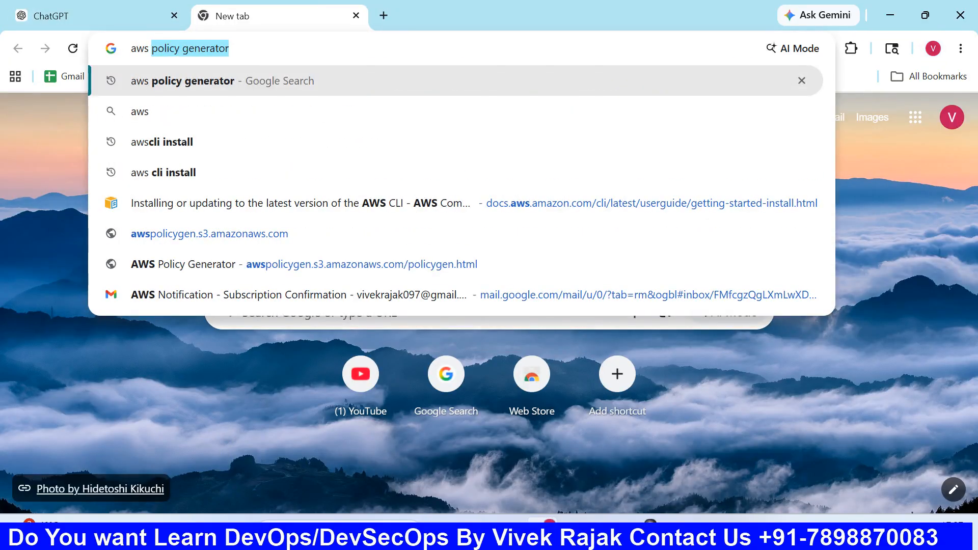
{"action": "key", "text": "Return"}
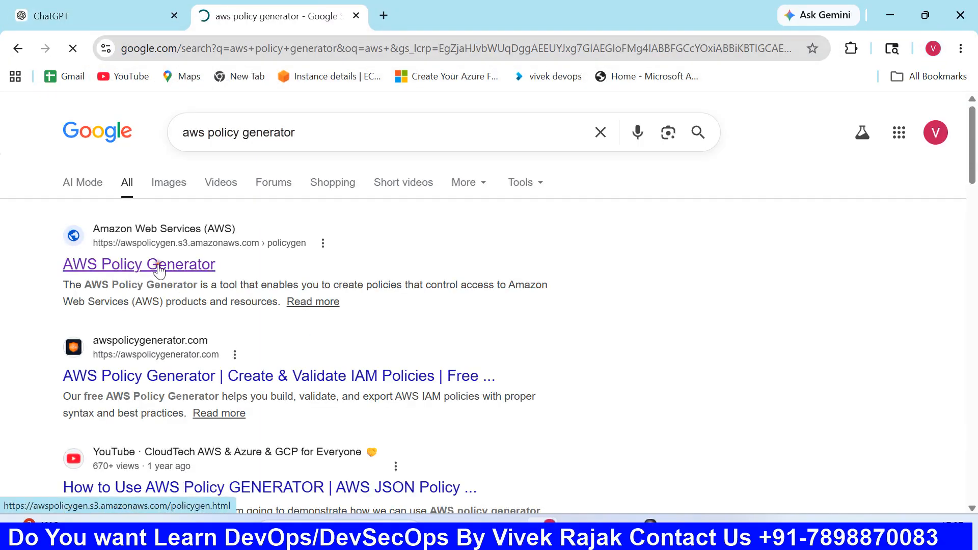
{"action": "left_click", "coordinate": [159, 270]}
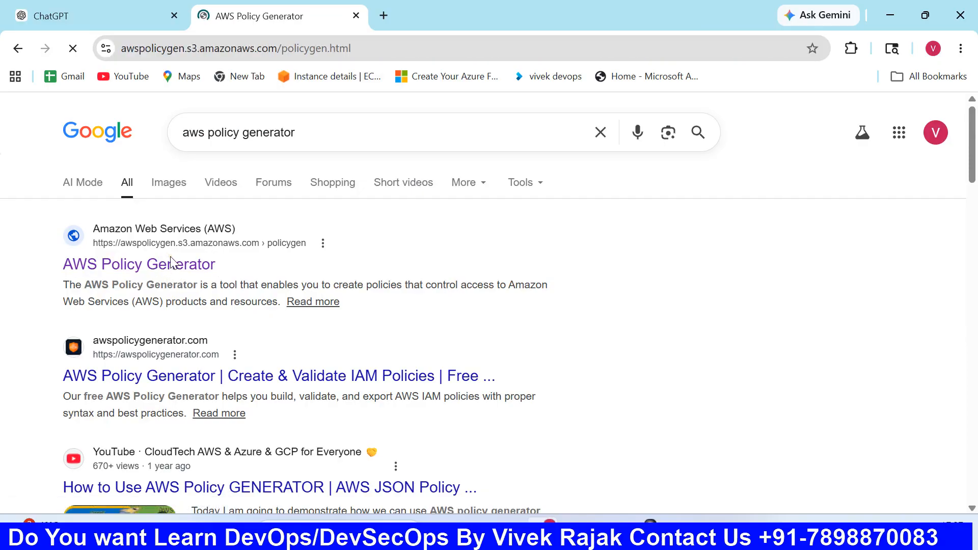
Keep the IAM Policy type and Allow effect, and set the statement's service to AWS Security Token Service
{"action": "scroll", "coordinate": [170, 261], "scroll_direction": "down", "scroll_amount": 1}
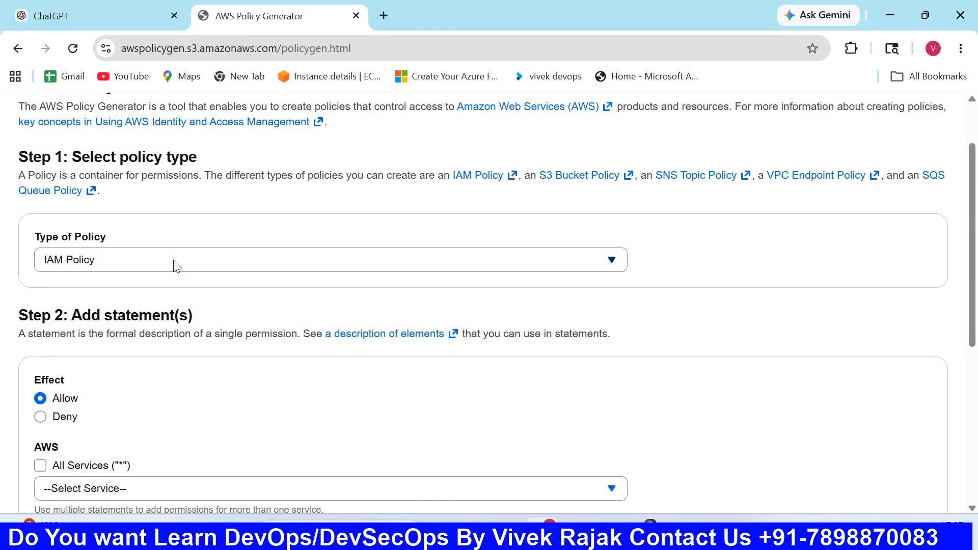
{"action": "scroll", "coordinate": [175, 265], "scroll_direction": "down", "scroll_amount": 2}
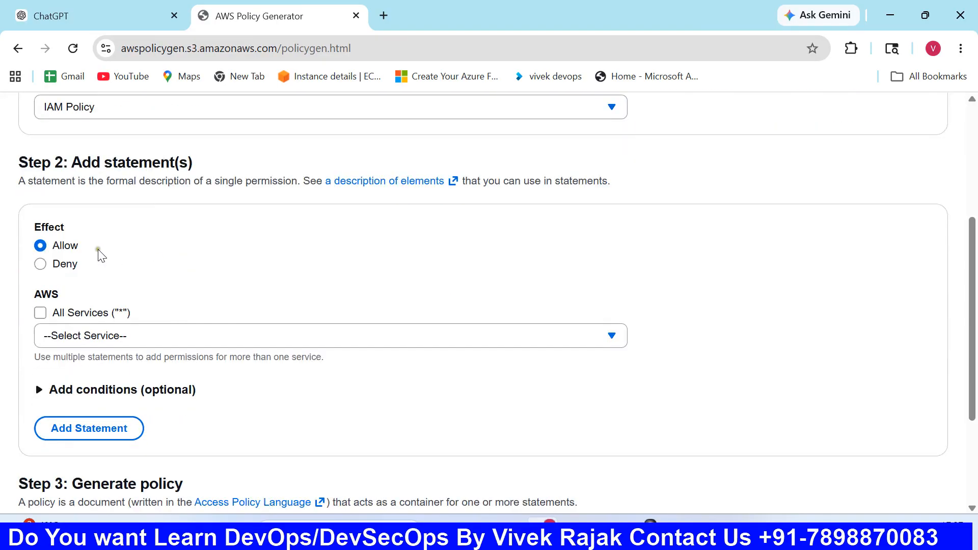
{"action": "left_click", "coordinate": [122, 337]}
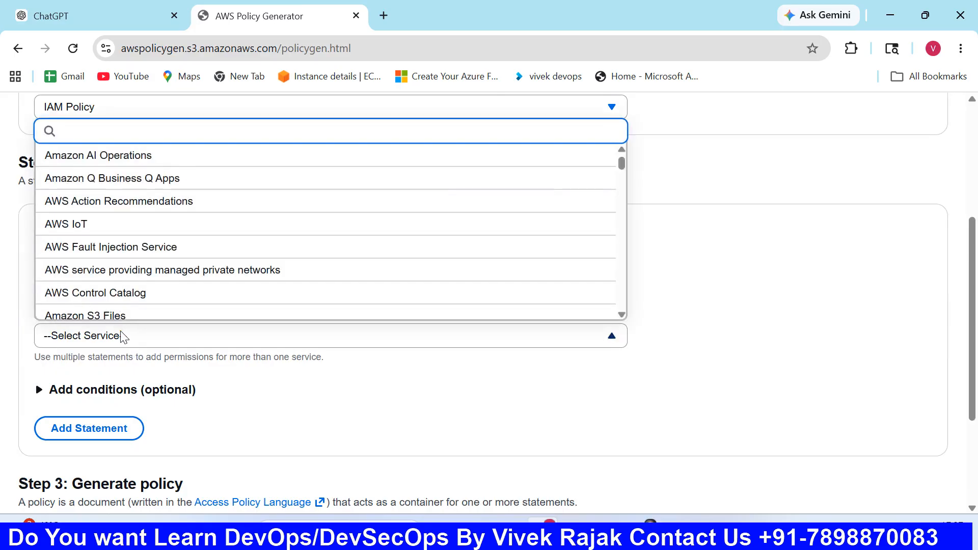
{"action": "type", "text": "aws"}
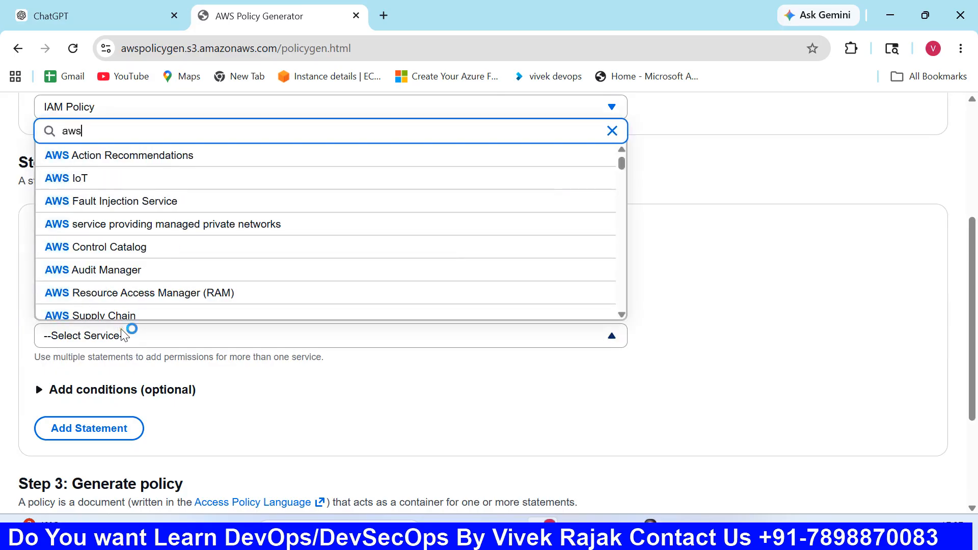
{"action": "type", "text": " sec"}
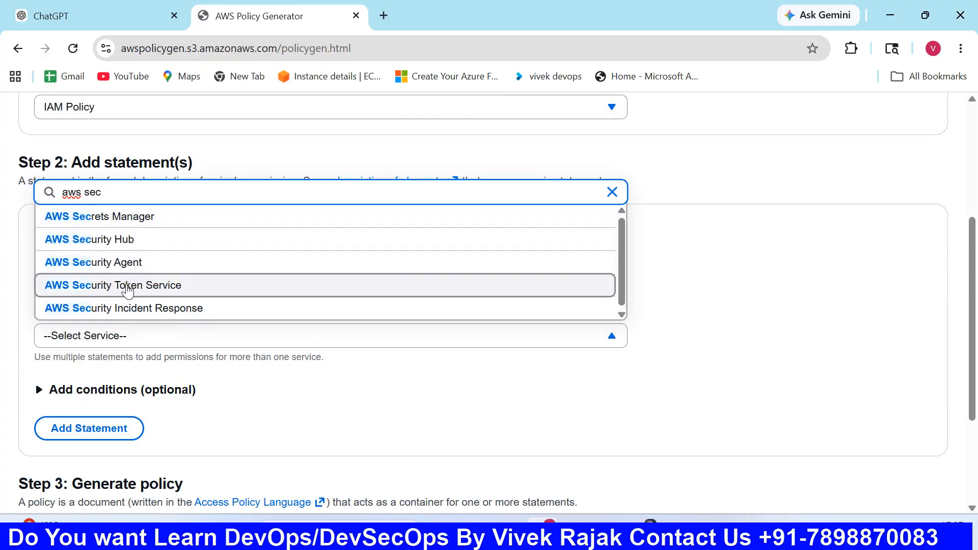
{"action": "left_click", "coordinate": [153, 285]}
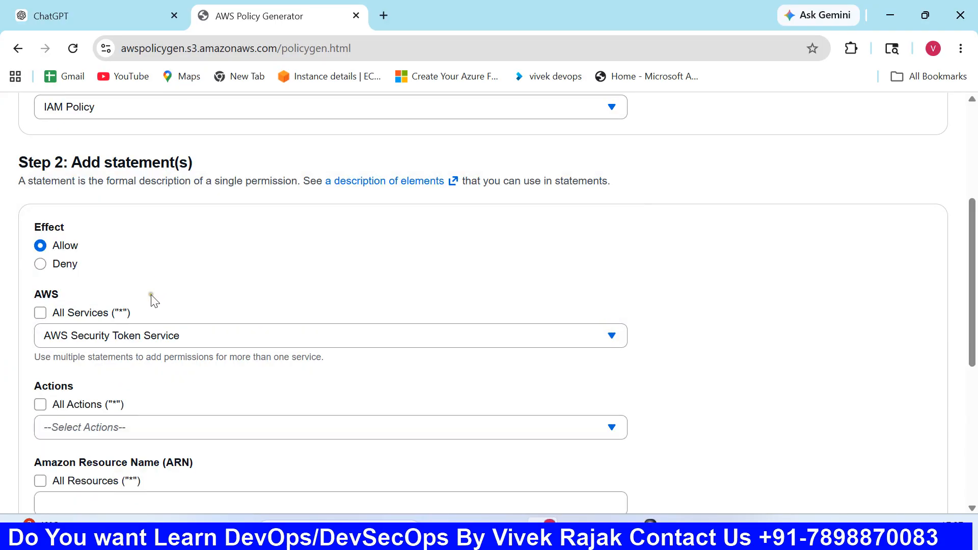
Add the AssumeRole action to the statement and activate the Amazon Resource Name field
{"action": "scroll", "coordinate": [153, 299], "scroll_direction": "down", "scroll_amount": 2}
{"action": "left_click", "coordinate": [109, 357]}
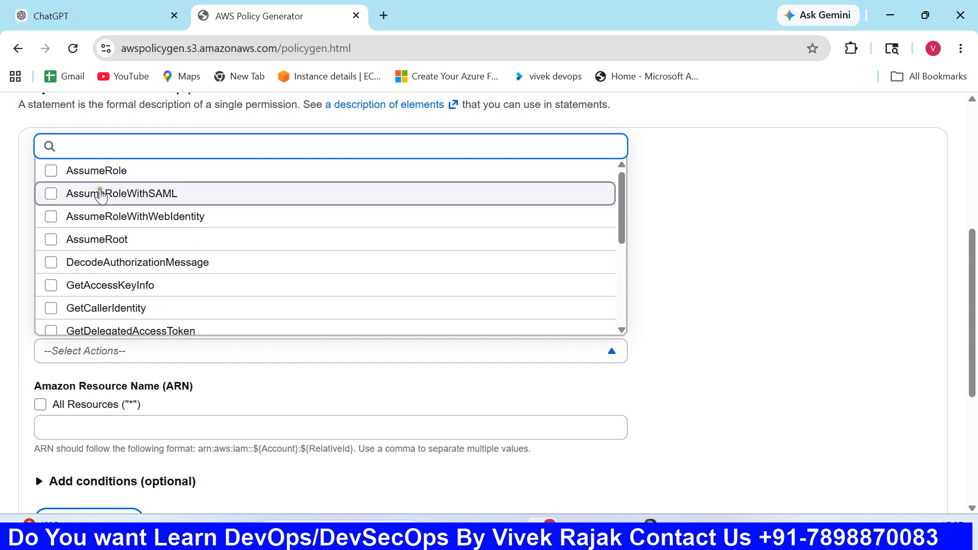
{"action": "left_click", "coordinate": [74, 172]}
{"action": "left_click", "coordinate": [208, 376]}
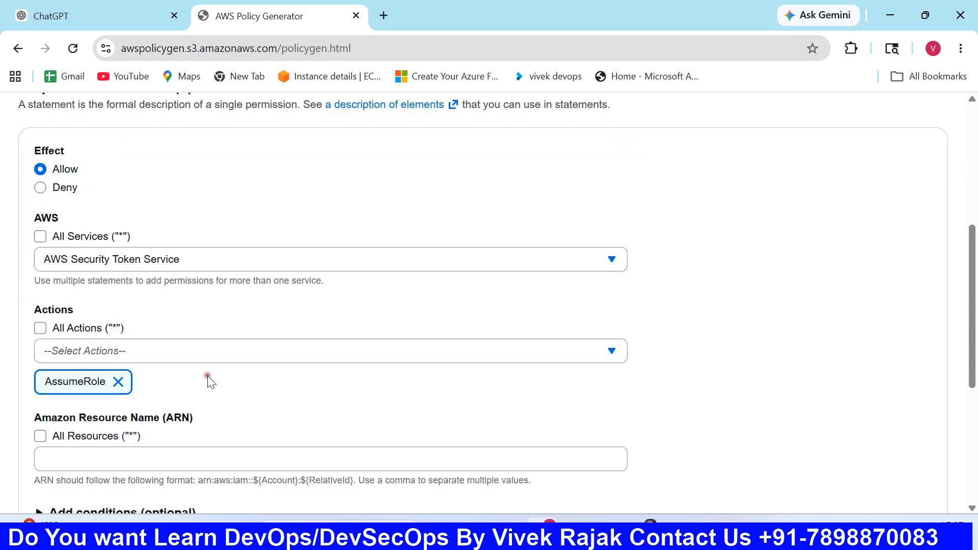
{"action": "scroll", "coordinate": [209, 379], "scroll_direction": "down", "scroll_amount": 3}
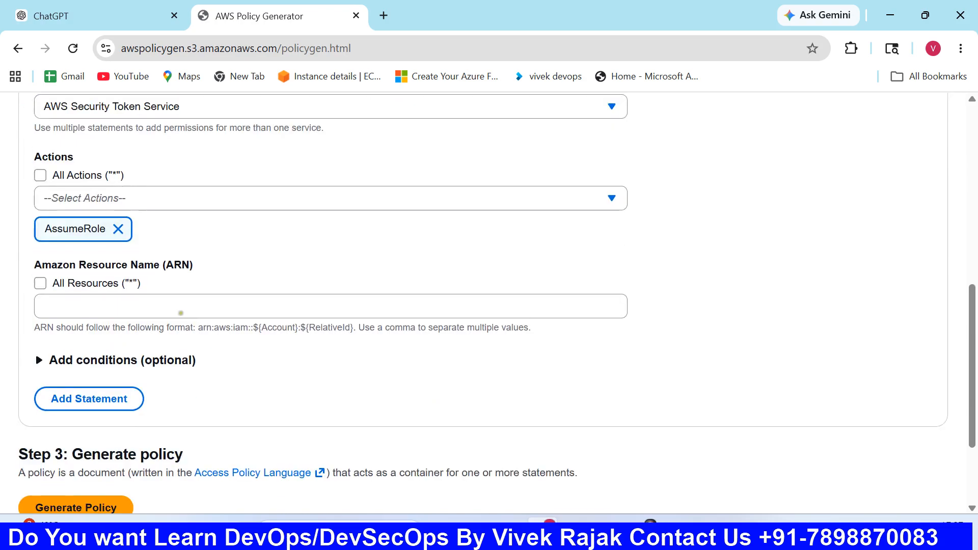
{"action": "left_click", "coordinate": [178, 307]}
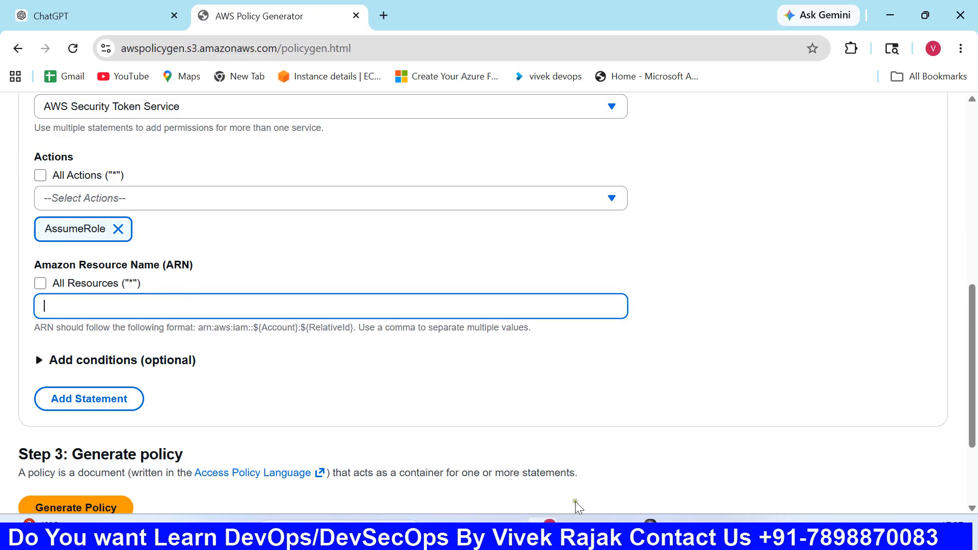
Switch to the user account's AWS console, open the cloudwithvivek user from the users list, and copy the user's ARN
{"action": "left_click", "coordinate": [576, 517]}
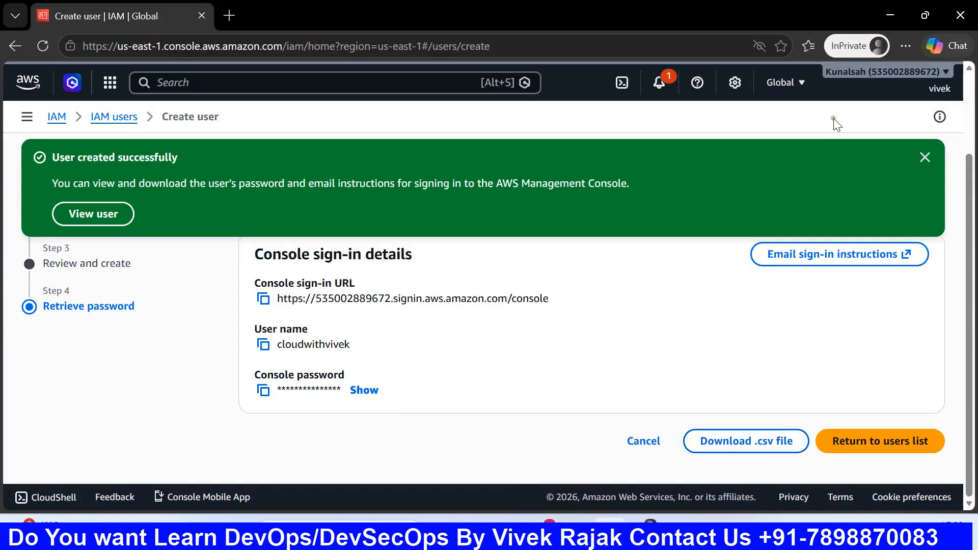
{"action": "left_click", "coordinate": [749, 451]}
{"action": "left_click", "coordinate": [860, 444]}
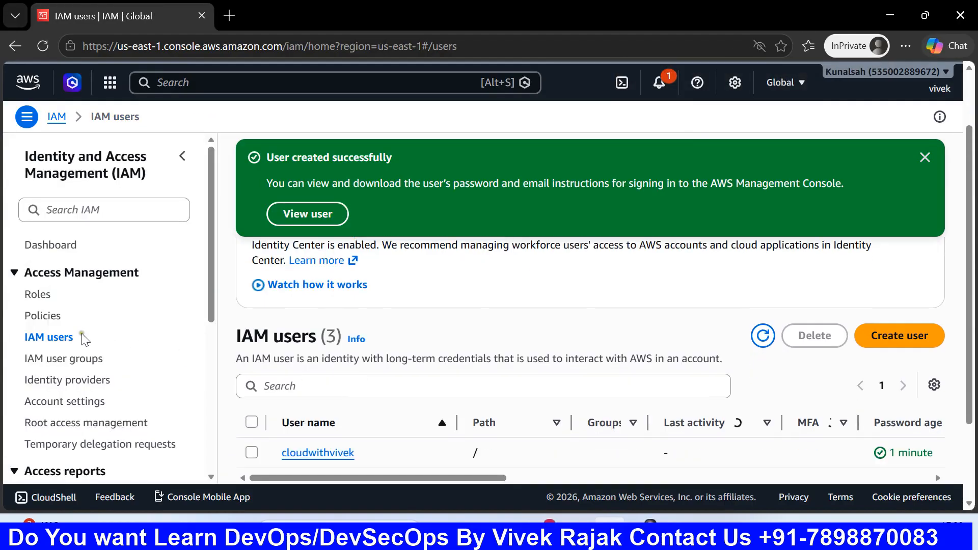
{"action": "scroll", "coordinate": [328, 404], "scroll_direction": "down", "scroll_amount": 3}
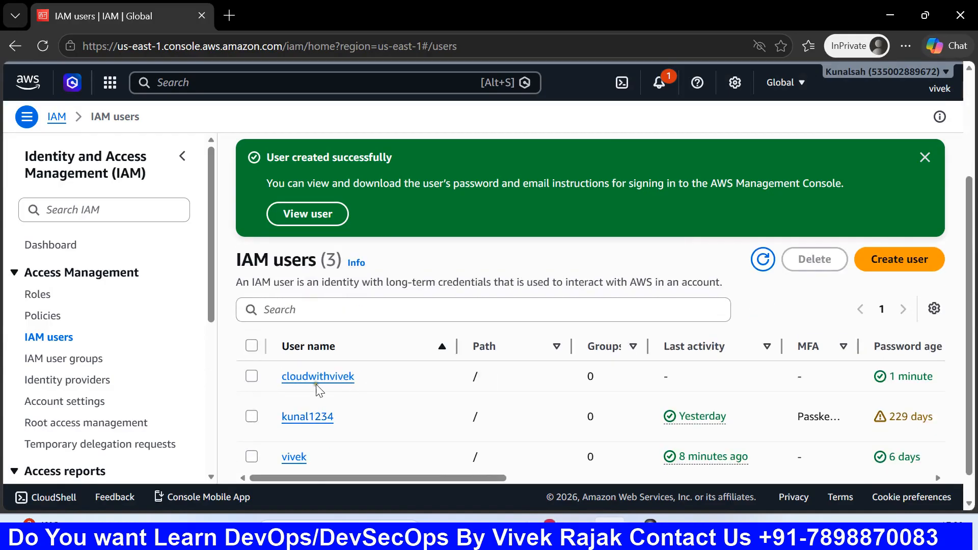
{"action": "left_click", "coordinate": [317, 380]}
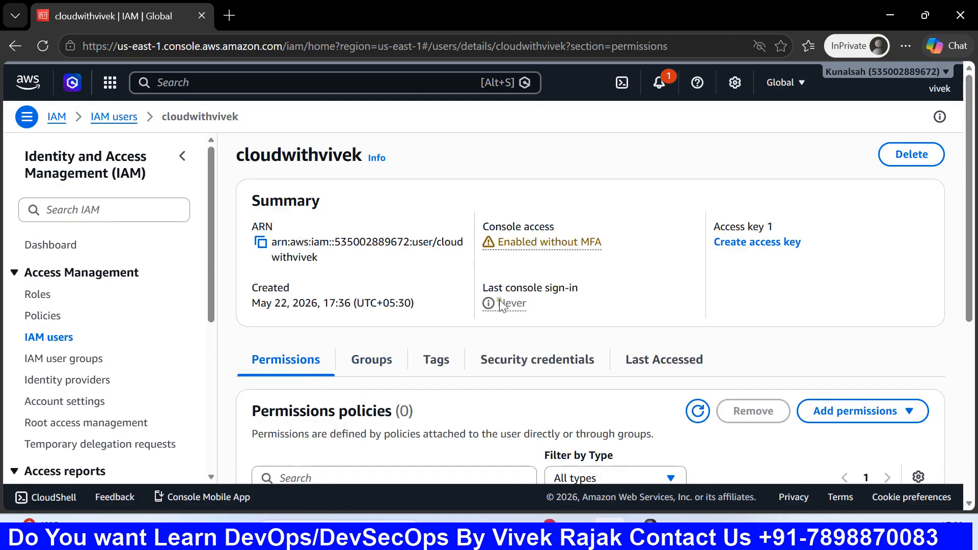
{"action": "left_click", "coordinate": [261, 244]}
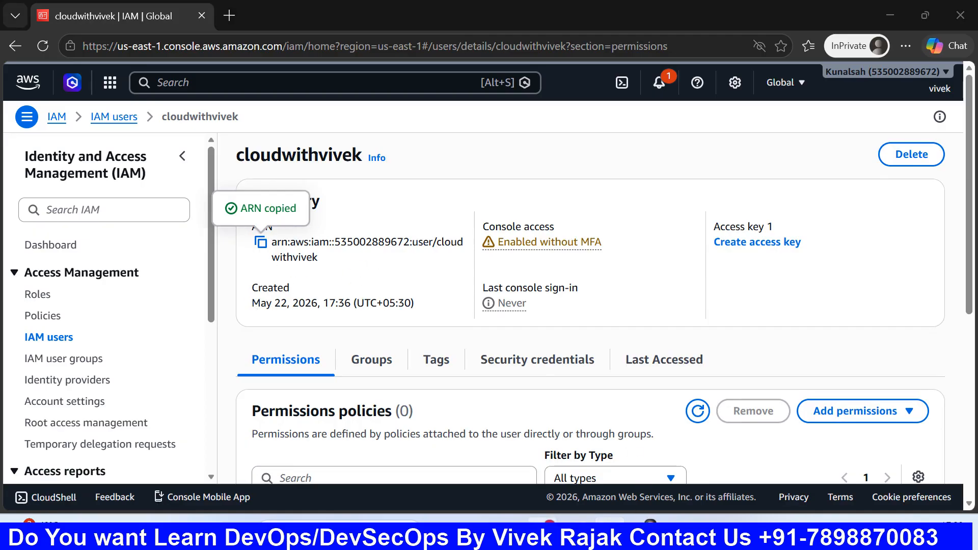
Switch back to the AWS Policy Generator, paste the copied user ARN as the Amazon Resource Name, and add the statement
{"action": "left_click", "coordinate": [550, 520]}
{"action": "key", "text": "ctrl+v"}
{"action": "left_click", "coordinate": [134, 398]}
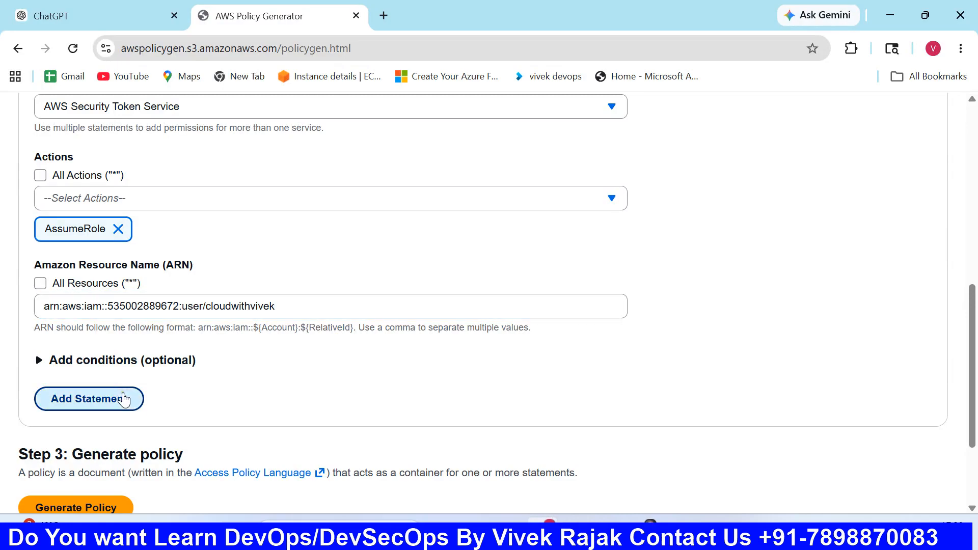
Generate the policy from the added statement and copy the resulting policy JSON
{"action": "scroll", "coordinate": [311, 384], "scroll_direction": "down", "scroll_amount": 6}
{"action": "left_click", "coordinate": [125, 377]}
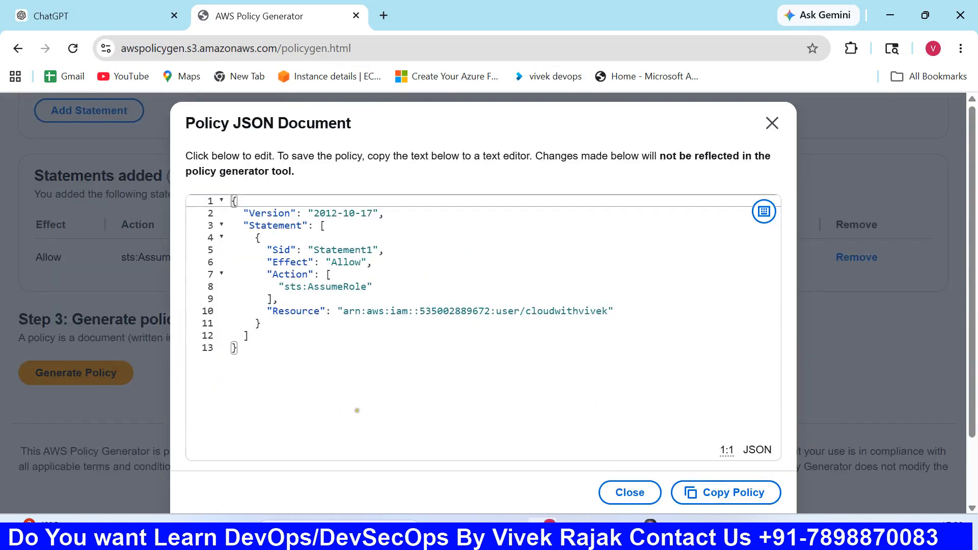
{"action": "scroll", "coordinate": [489, 392], "scroll_direction": "down", "scroll_amount": 2}
{"action": "left_click", "coordinate": [739, 490]}
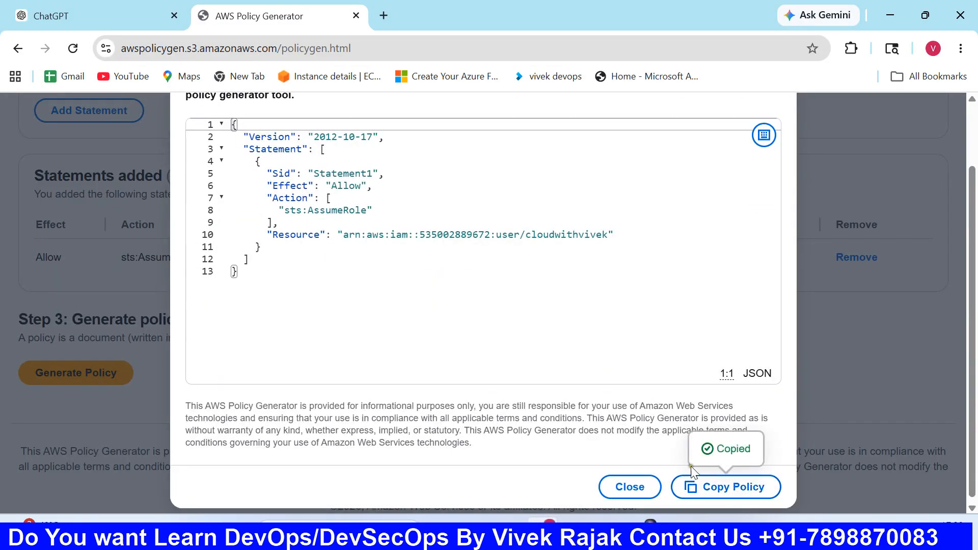
Switch back to the user account's AWS console and start a new IAM policy in JSON mode
{"action": "left_click", "coordinate": [610, 532]}
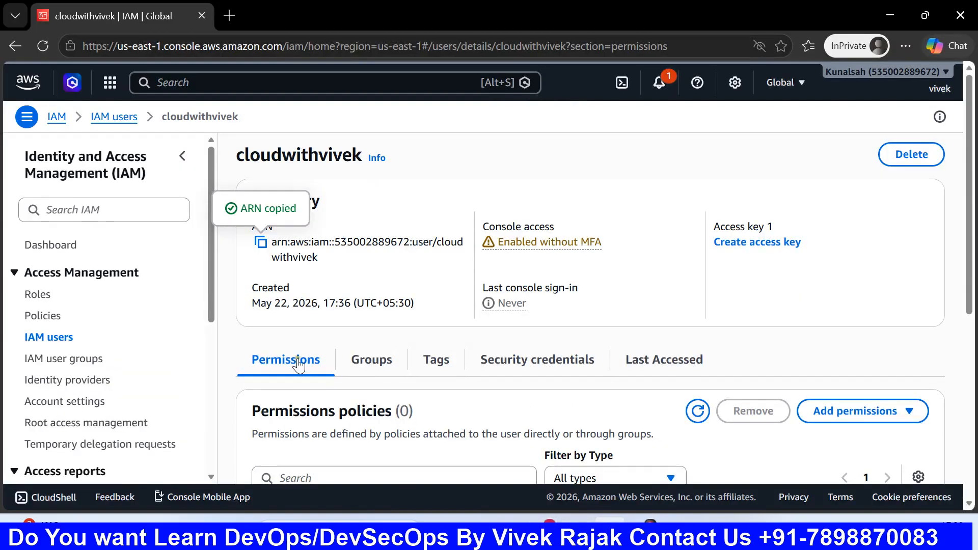
{"action": "left_click", "coordinate": [48, 317]}
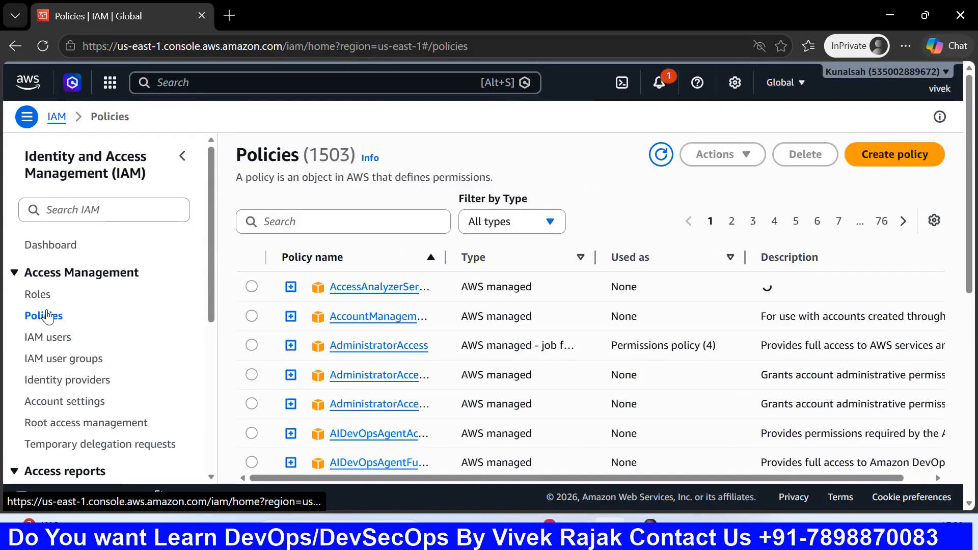
{"action": "left_click", "coordinate": [880, 166]}
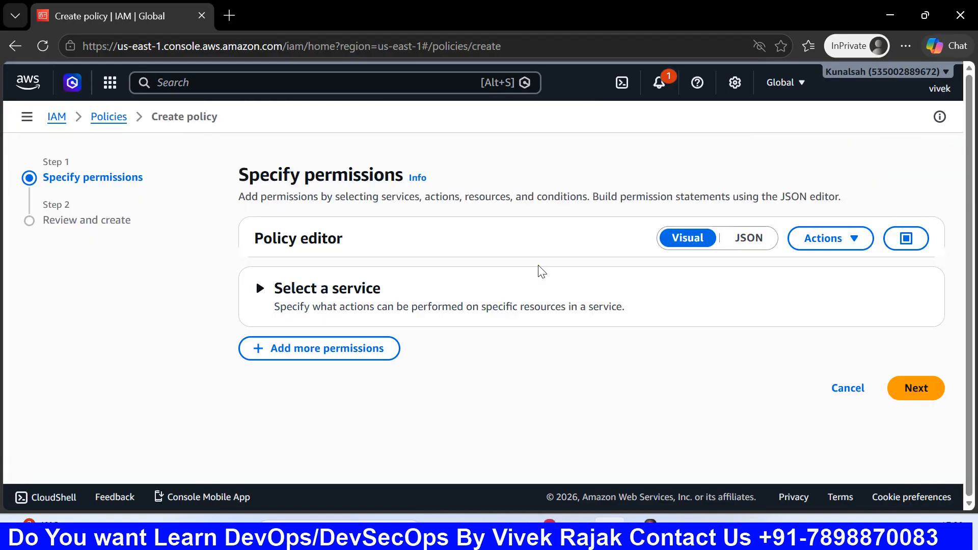
{"action": "left_click", "coordinate": [749, 238]}
Replace the default policy JSON with the copied AssumeRole policy and continue to the review stage
{"action": "left_click", "coordinate": [408, 406]}
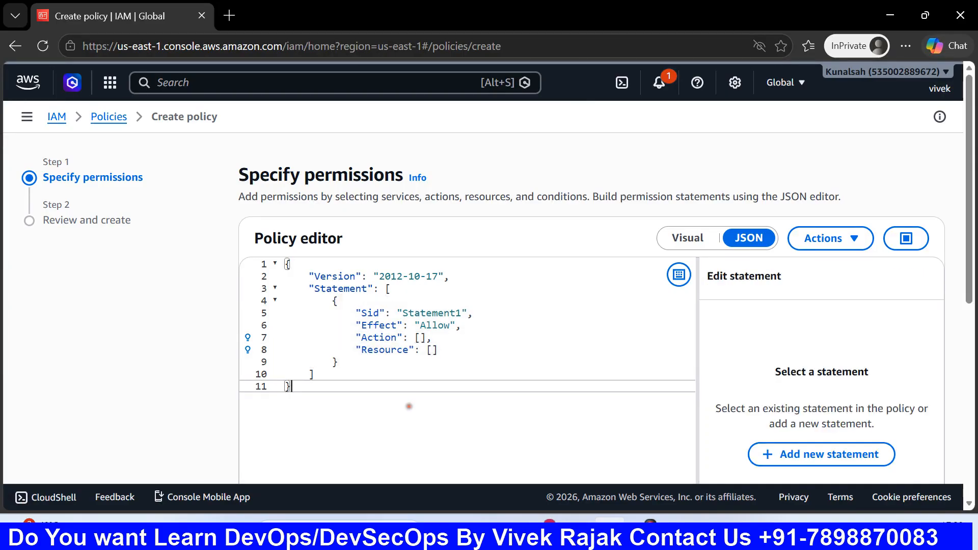
{"action": "key", "text": "ctrl+a"}
{"action": "key", "text": "BackSpace"}
{"action": "key", "text": "ctrl+v"}
{"action": "scroll", "coordinate": [543, 401], "scroll_direction": "down", "scroll_amount": 5}
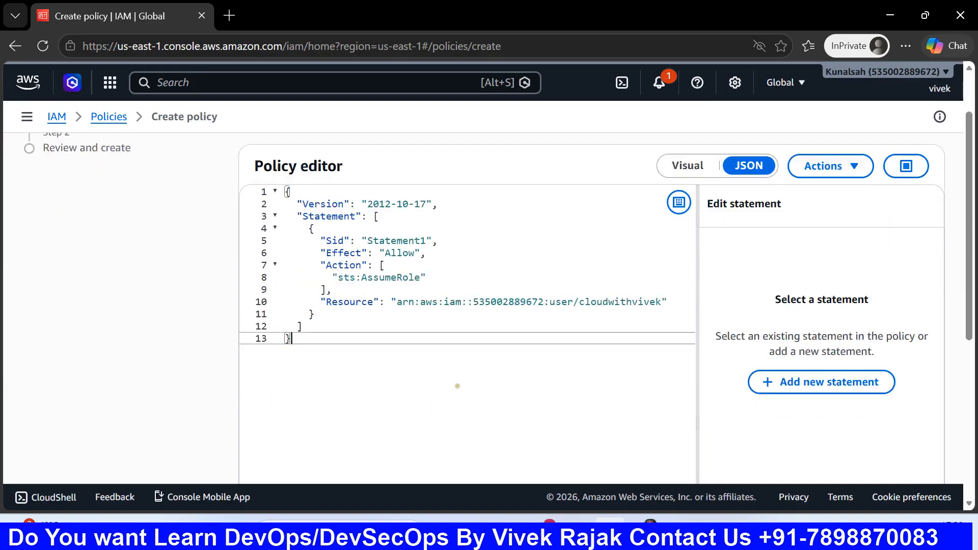
{"action": "left_click", "coordinate": [909, 453]}
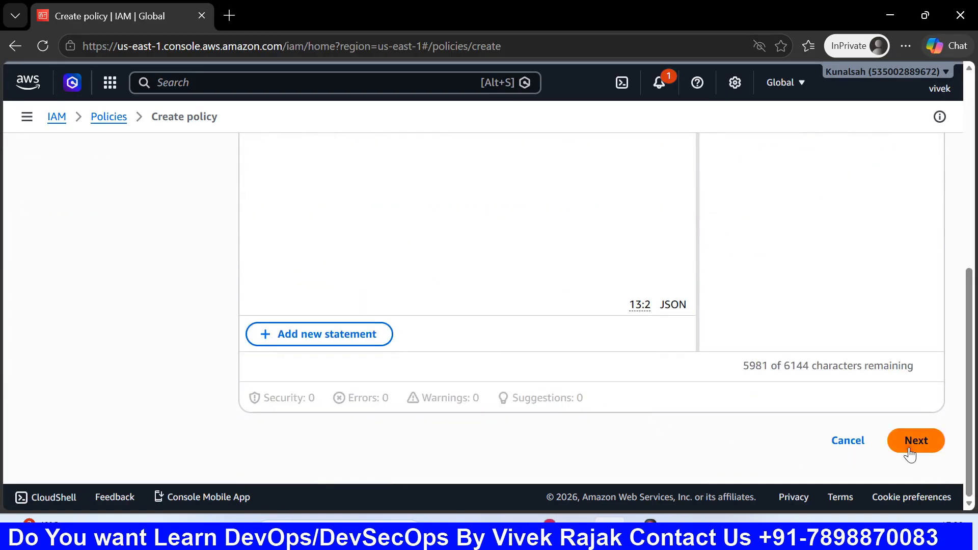
Name the policy mynewpolicy, use the same text as its description, and create the policy
{"action": "left_click", "coordinate": [408, 295]}
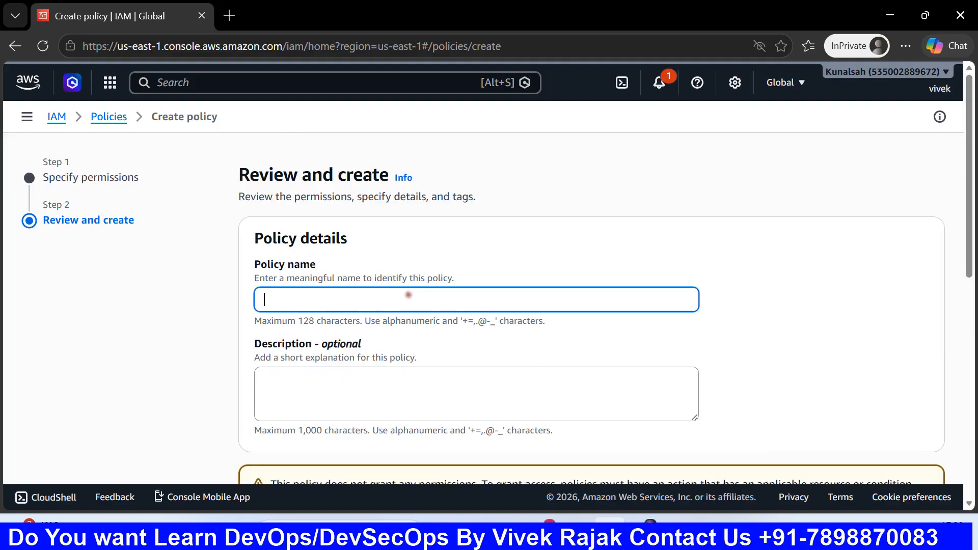
{"action": "scroll", "coordinate": [408, 295], "scroll_direction": "down", "scroll_amount": 2}
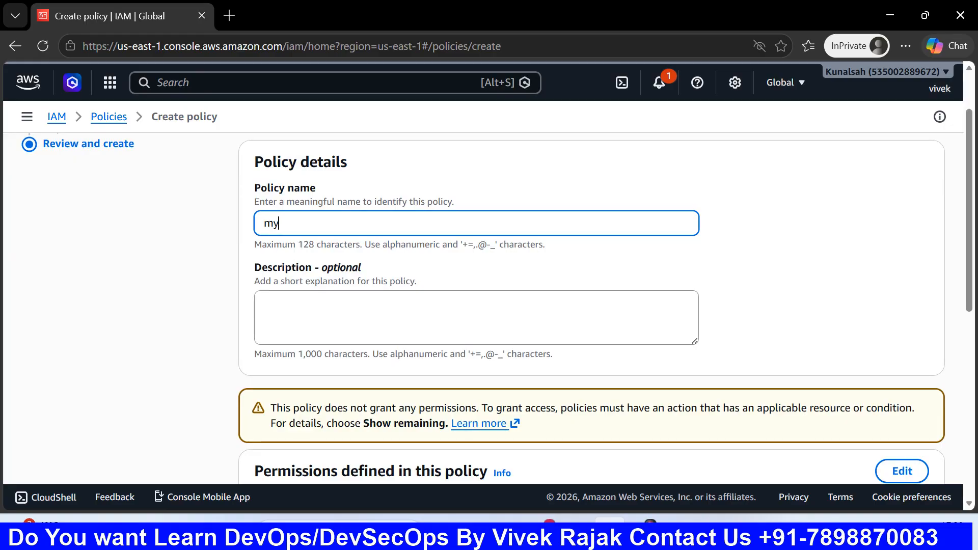
{"action": "type", "text": "olicy"}
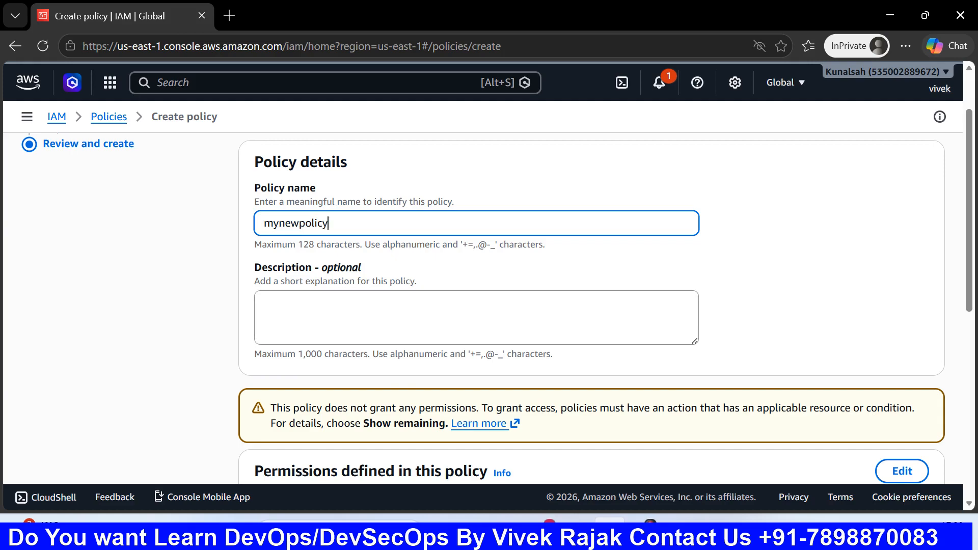
{"action": "key", "text": "ctrl+a"}
{"action": "key", "text": "ctrl+c"}
{"action": "left_click", "coordinate": [398, 320]}
{"action": "key", "text": "ctrl+v"}
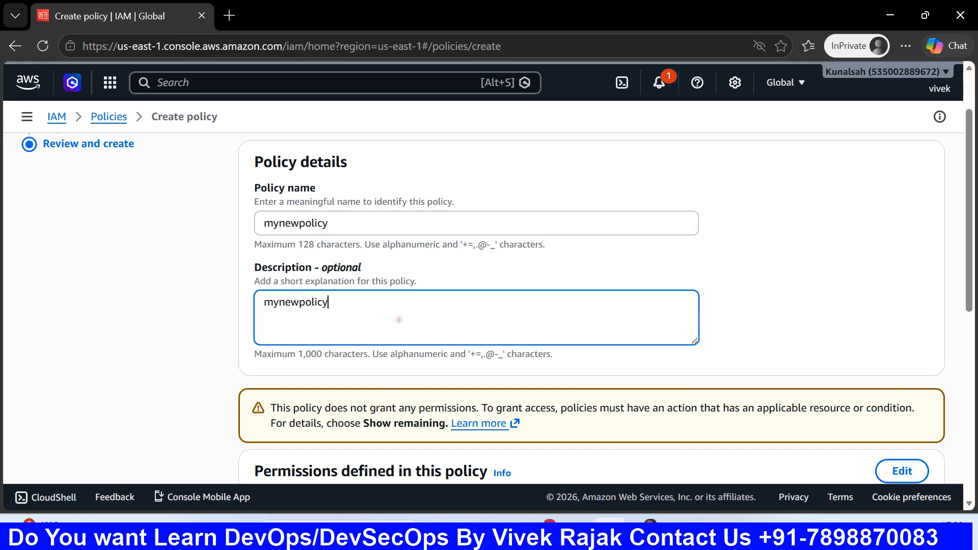
{"action": "scroll", "coordinate": [438, 317], "scroll_direction": "down", "scroll_amount": 4}
{"action": "scroll", "coordinate": [438, 316], "scroll_direction": "down", "scroll_amount": 3}
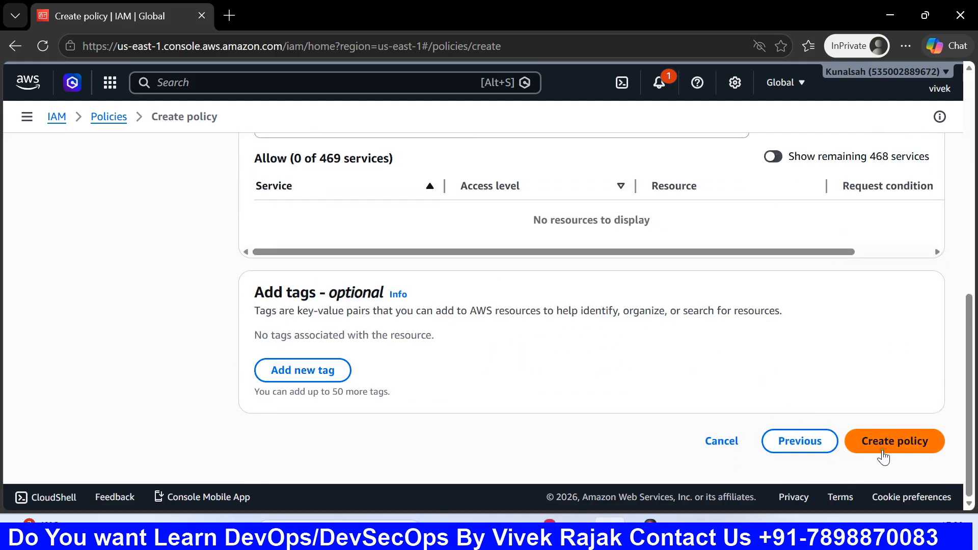
{"action": "left_click", "coordinate": [894, 441]}
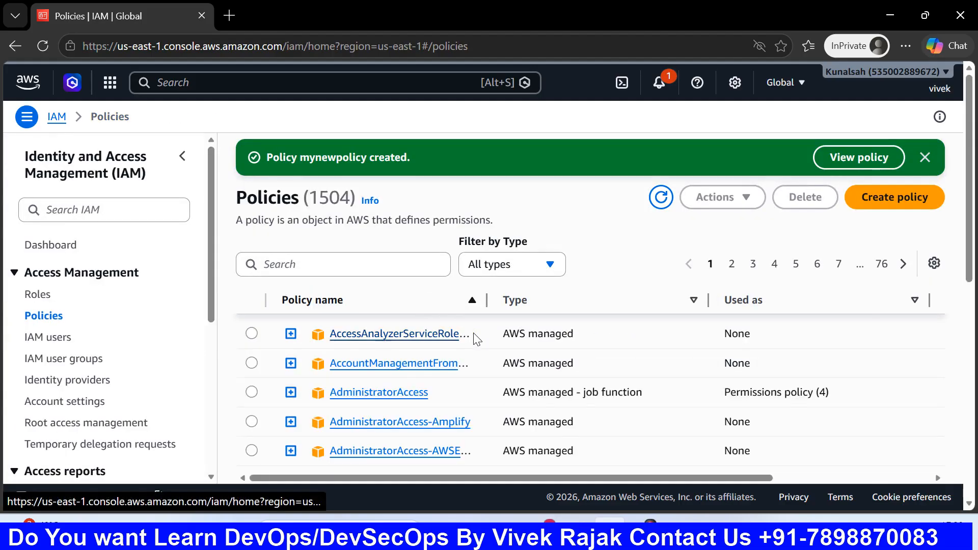
Open the cloudwithvivek user from the IAM users list and start adding permissions to it
{"action": "left_click", "coordinate": [36, 340]}
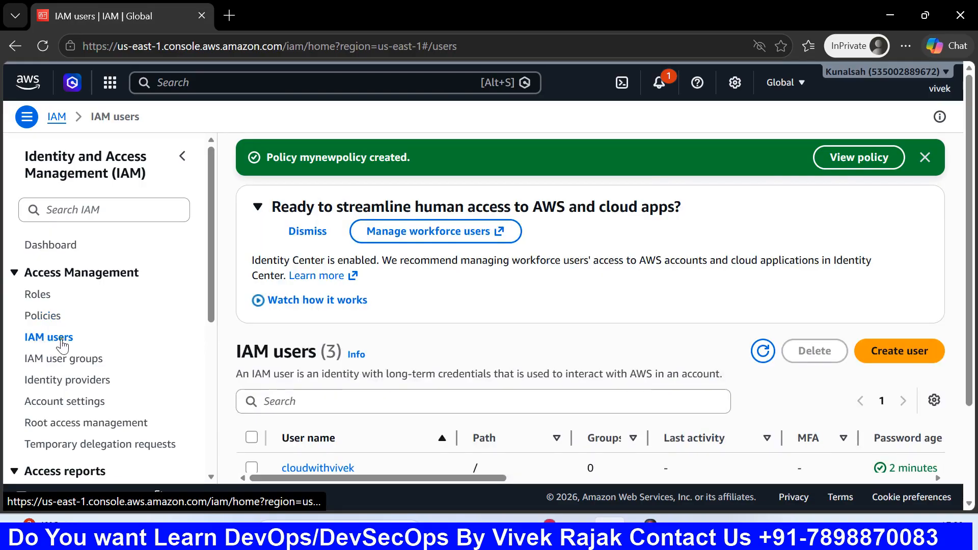
{"action": "left_click", "coordinate": [329, 349]}
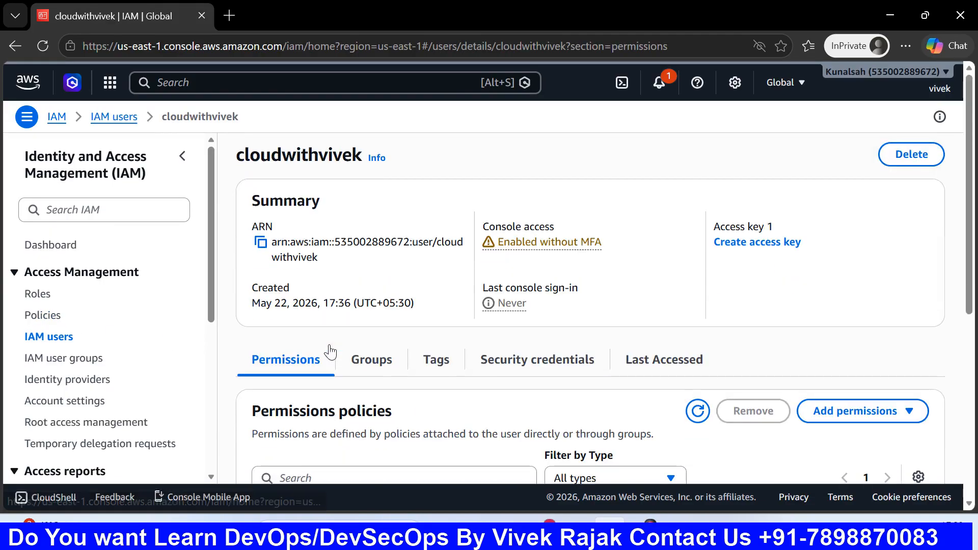
{"action": "scroll", "coordinate": [330, 352], "scroll_direction": "down", "scroll_amount": 3}
{"action": "left_click", "coordinate": [909, 258]}
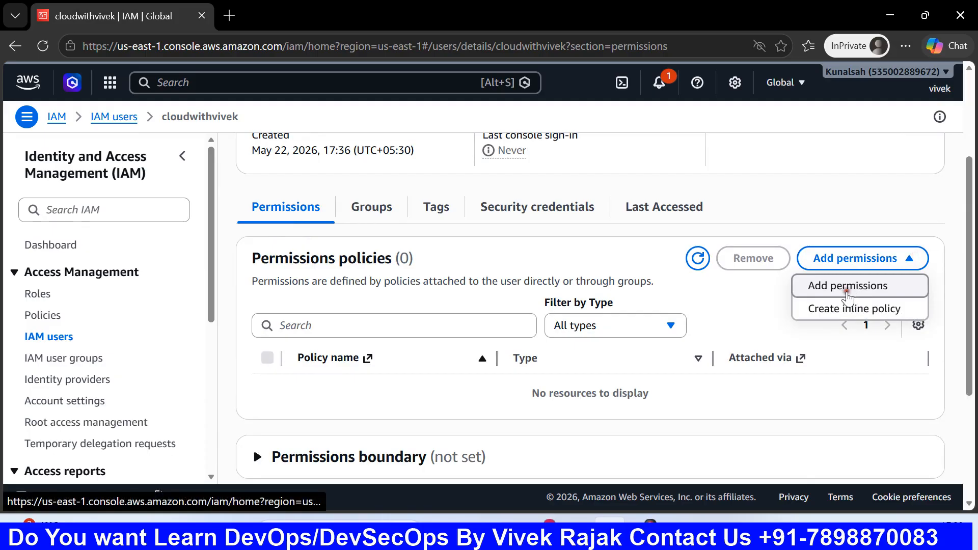
{"action": "left_click", "coordinate": [847, 287]}
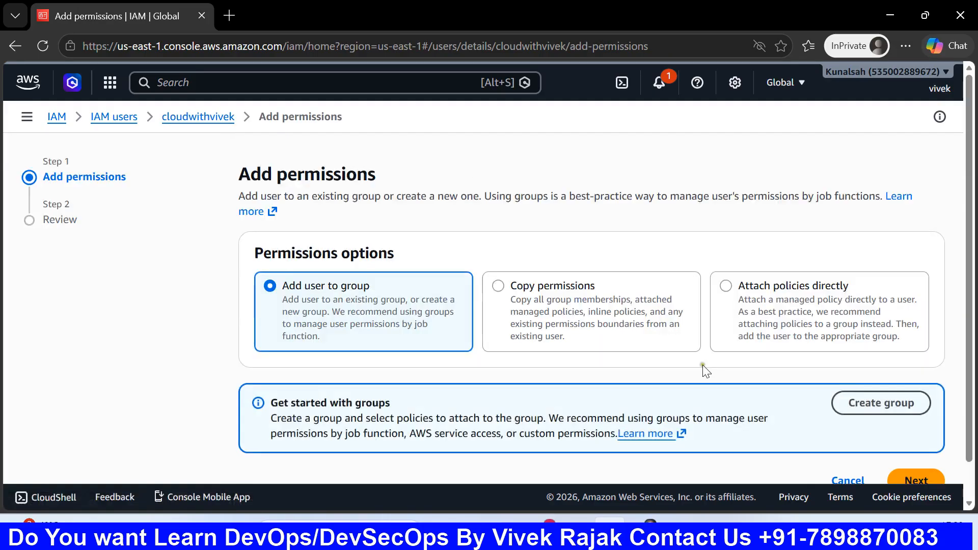
Attach the customer managed policy mynewpolicy directly to the cloudwithvivek user and check the user's permissions list
{"action": "left_click", "coordinate": [768, 295]}
{"action": "scroll", "coordinate": [561, 357], "scroll_direction": "down", "scroll_amount": 2}
{"action": "left_click", "coordinate": [506, 378]}
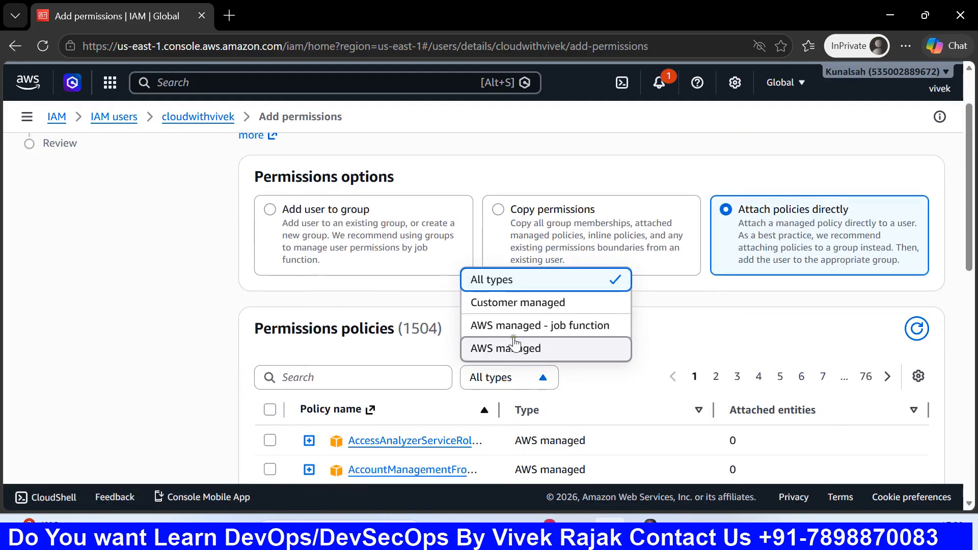
{"action": "left_click", "coordinate": [518, 303]}
{"action": "scroll", "coordinate": [495, 356], "scroll_direction": "down", "scroll_amount": 3}
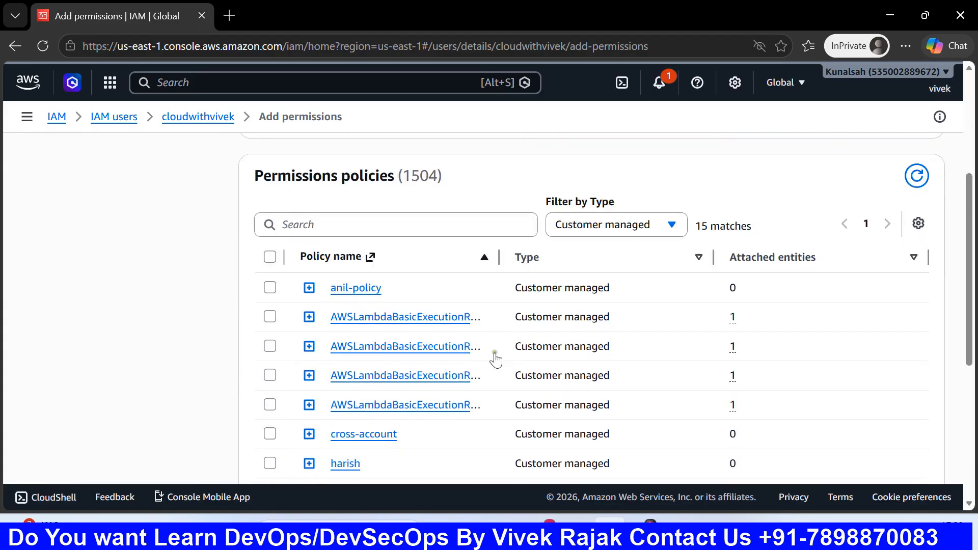
{"action": "scroll", "coordinate": [459, 362], "scroll_direction": "down", "scroll_amount": 5}
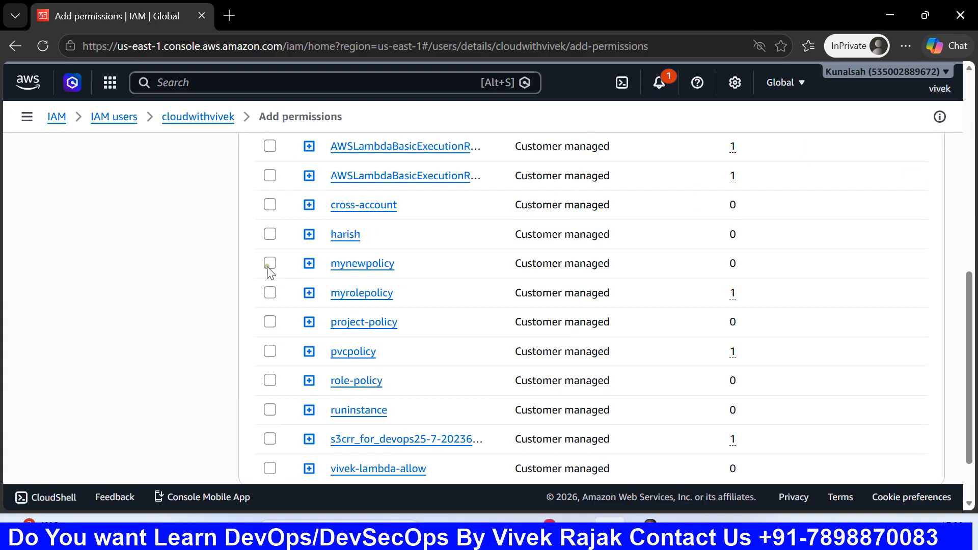
{"action": "left_click", "coordinate": [270, 264]}
{"action": "scroll", "coordinate": [532, 345], "scroll_direction": "down", "scroll_amount": 2}
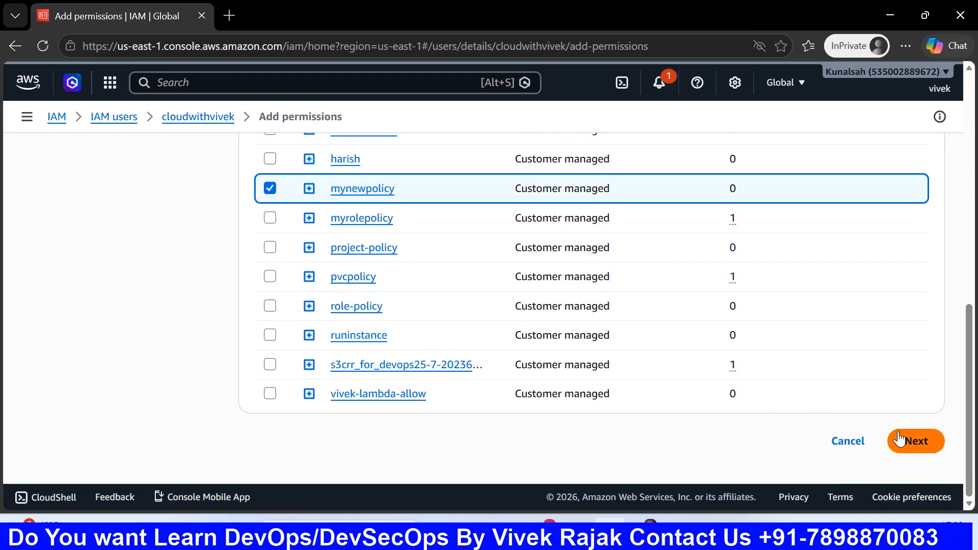
{"action": "left_click", "coordinate": [912, 441]}
{"action": "left_click", "coordinate": [900, 442]}
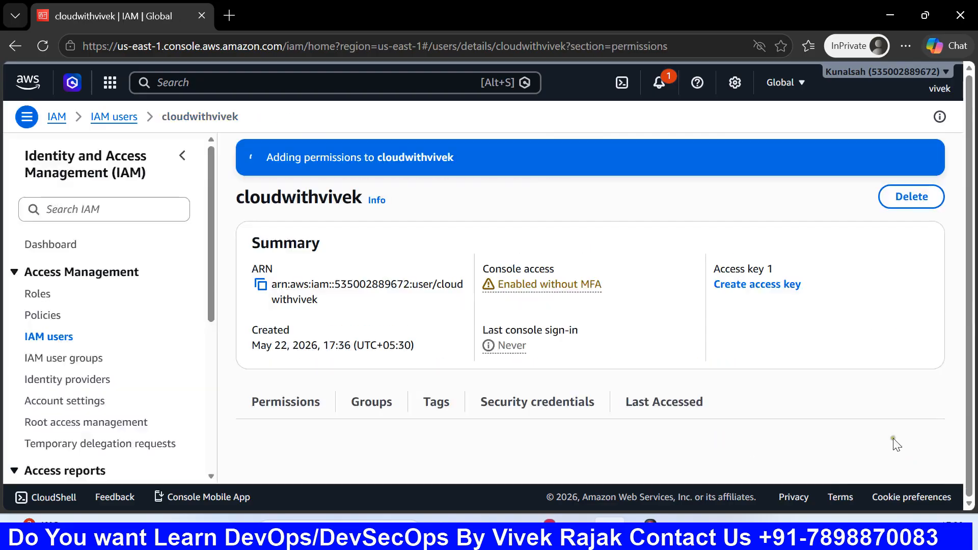
{"action": "scroll", "coordinate": [550, 377], "scroll_direction": "down", "scroll_amount": 6}
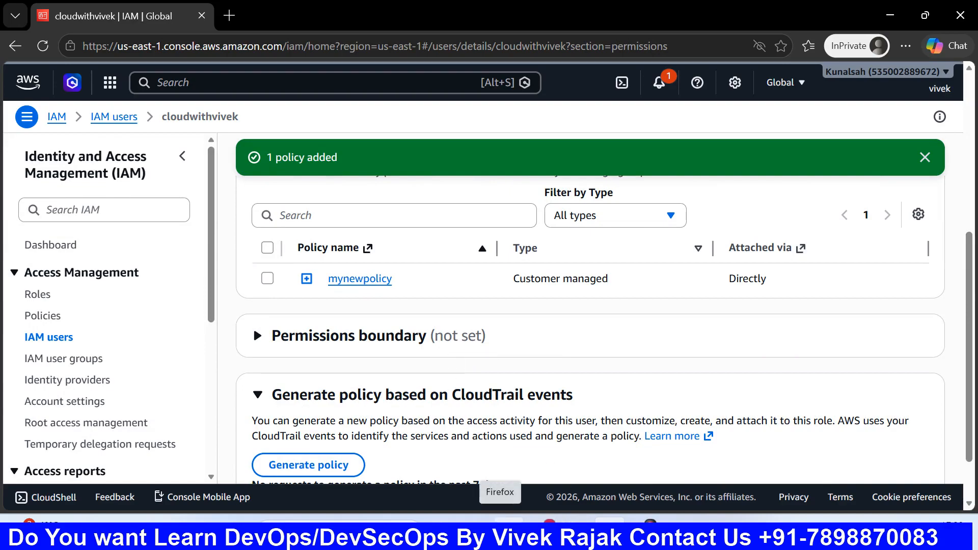
Launch Firefox, then open the cloudwithvivek_credentials (1).csv file from Downloads in Word with UTF-8 encoding and dismiss the activation notice
{"action": "left_click", "coordinate": [505, 533]}
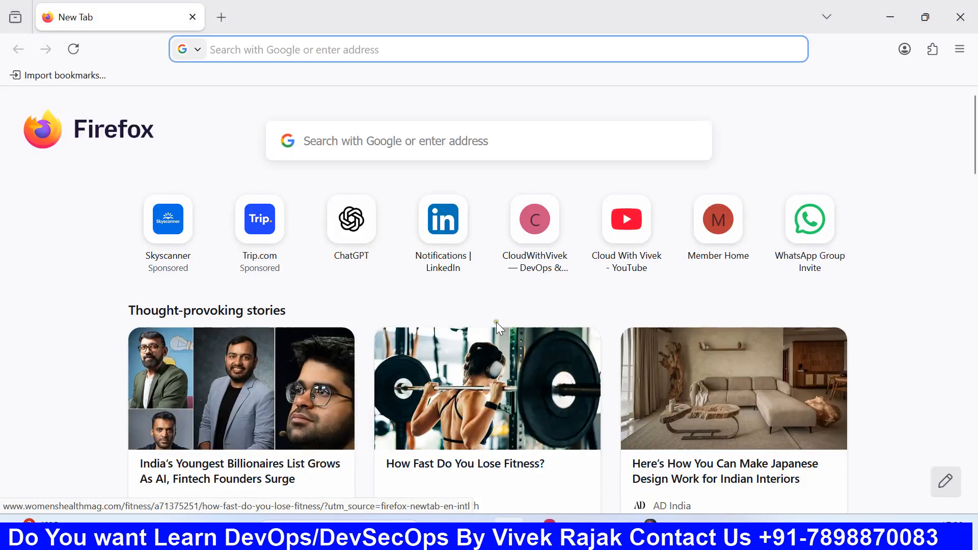
{"action": "key", "text": "super+e"}
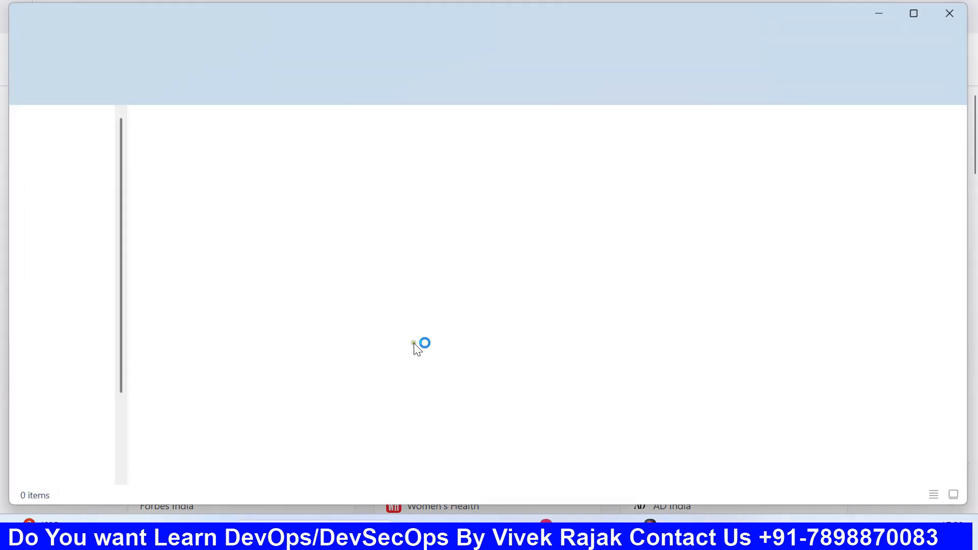
{"action": "left_click", "coordinate": [70, 194]}
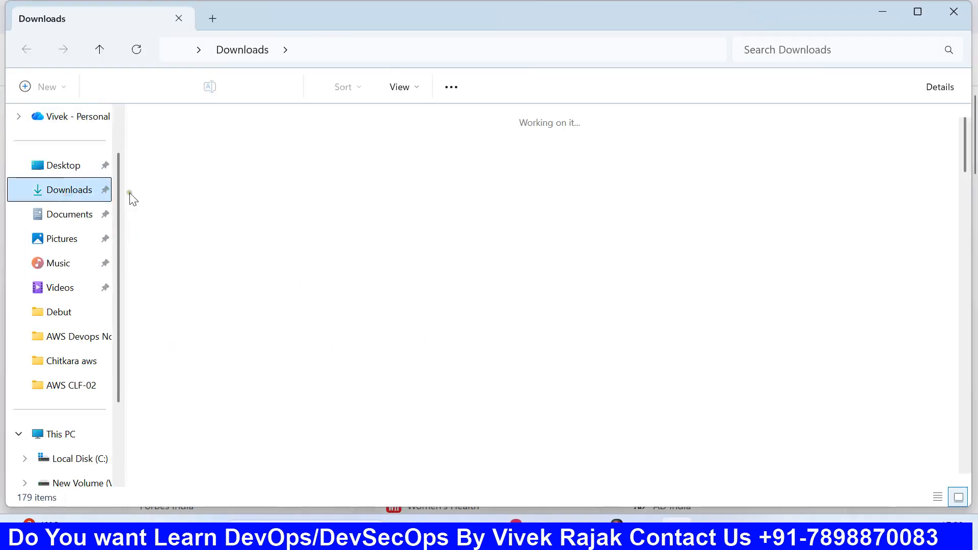
{"action": "double_click", "coordinate": [162, 191]}
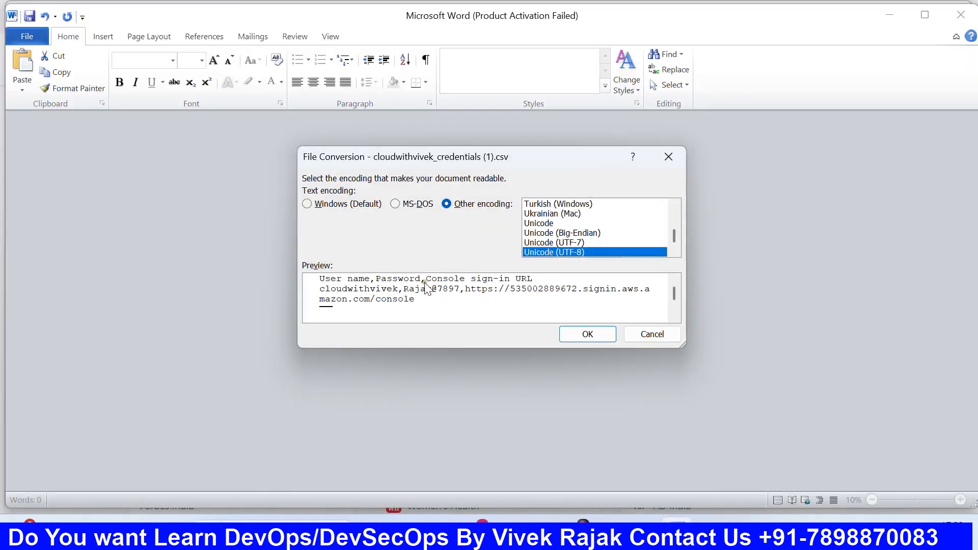
{"action": "left_click", "coordinate": [605, 334]}
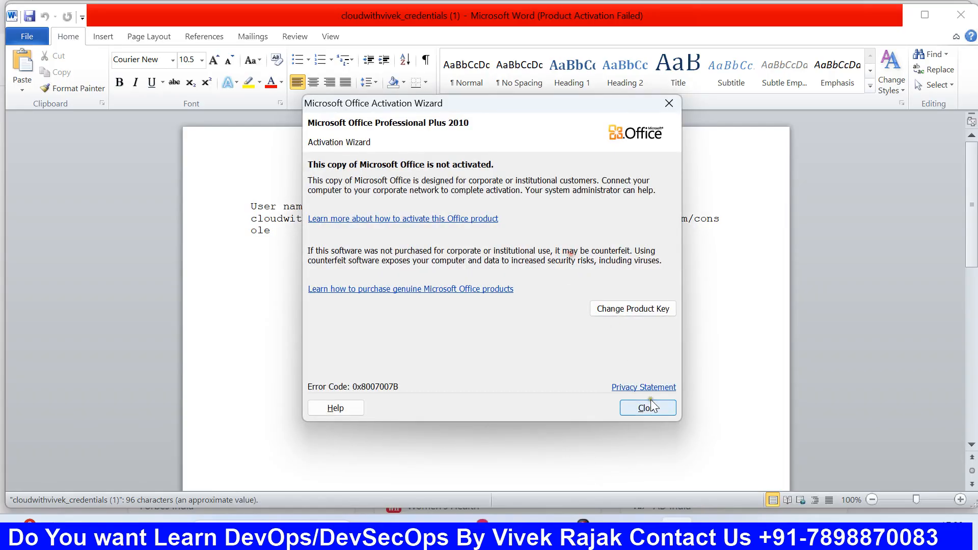
{"action": "left_click", "coordinate": [648, 405]}
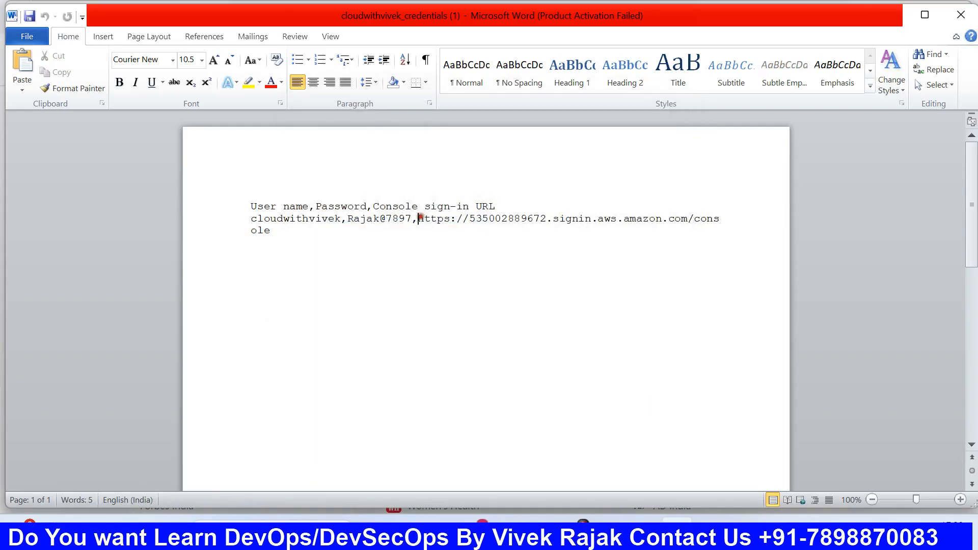
Copy the console sign-in URL from the credentials file and load it in Firefox to reach the IAM user sign-in form
{"action": "left_click_drag", "start_coordinate": [419, 218], "coordinate": [699, 240]}
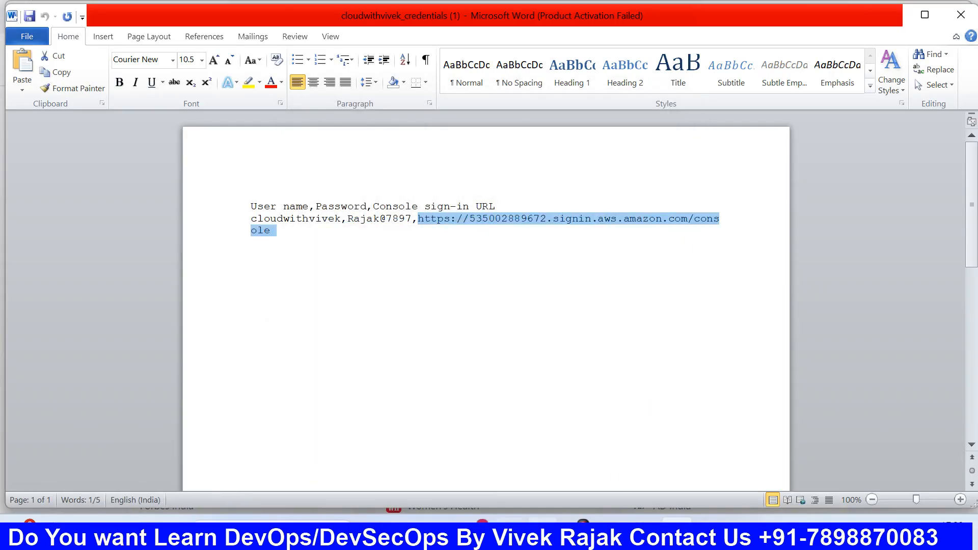
{"action": "key", "text": "ctrl+c"}
{"action": "key", "text": "alt+Tab"}
{"action": "key", "text": "ctrl+v"}
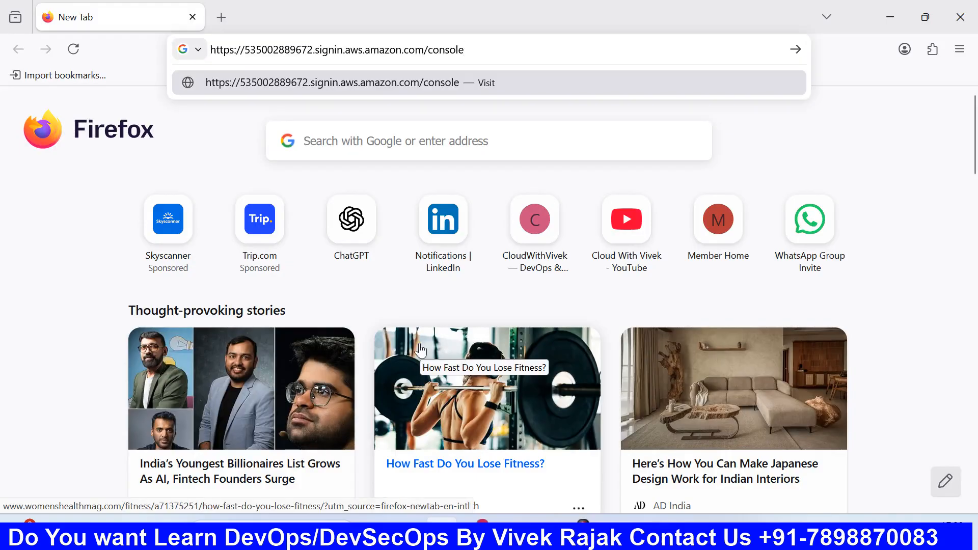
{"action": "key", "text": "Return"}
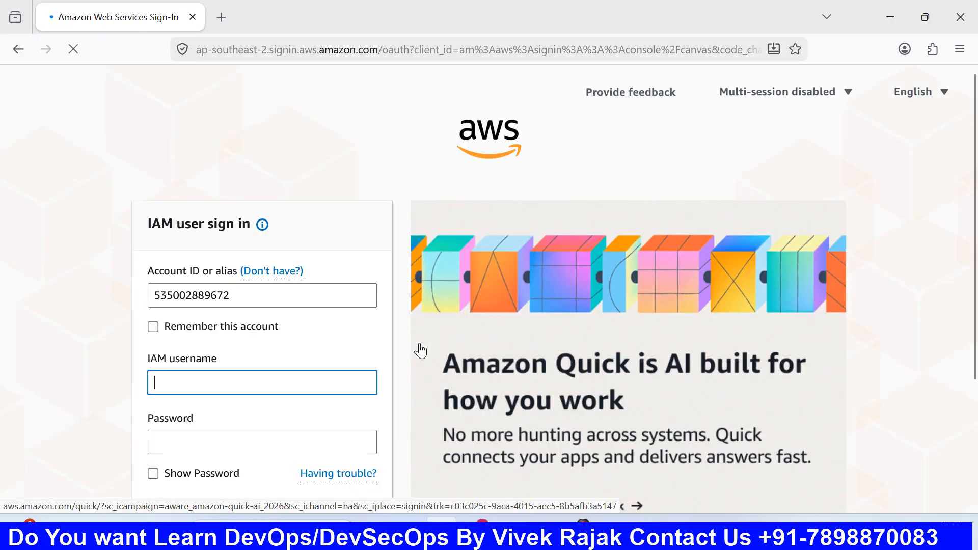
{"action": "scroll", "coordinate": [421, 350], "scroll_direction": "down", "scroll_amount": 3}
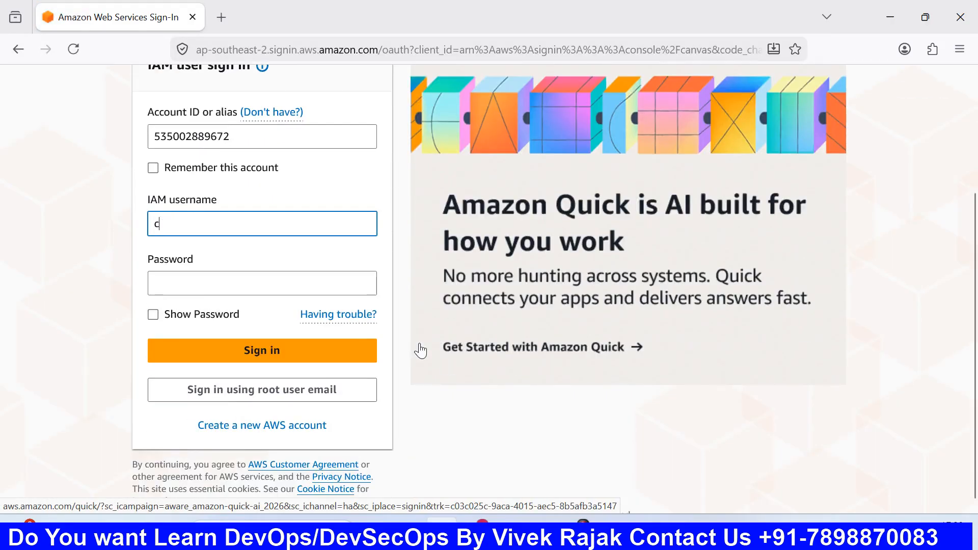
Sign in as the IAM user cloudwithvivek with the account password and decline saving the password in the browser
{"action": "type", "text": "udwithv"}
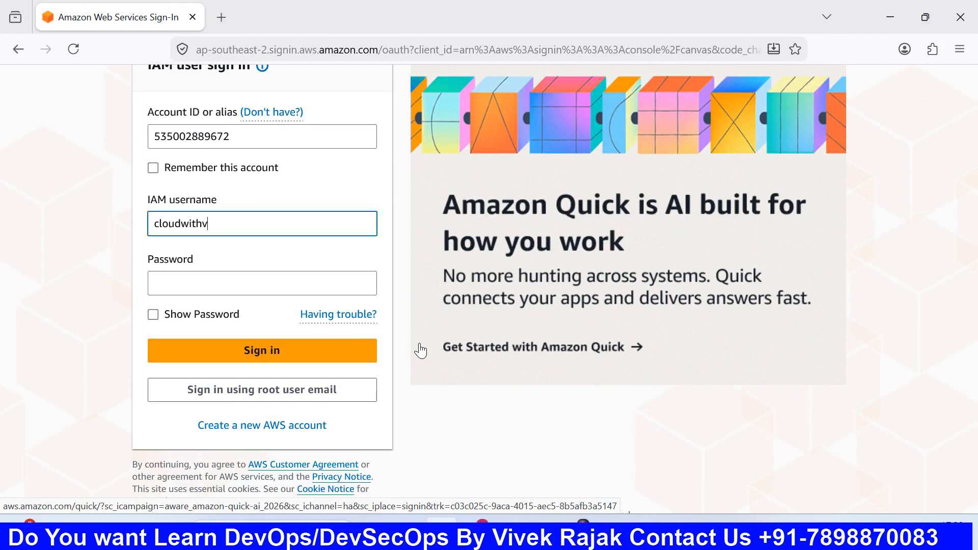
{"action": "type", "text": "ivek"}
{"action": "key", "text": "Tab"}
{"action": "type", "text": "•••••••"}
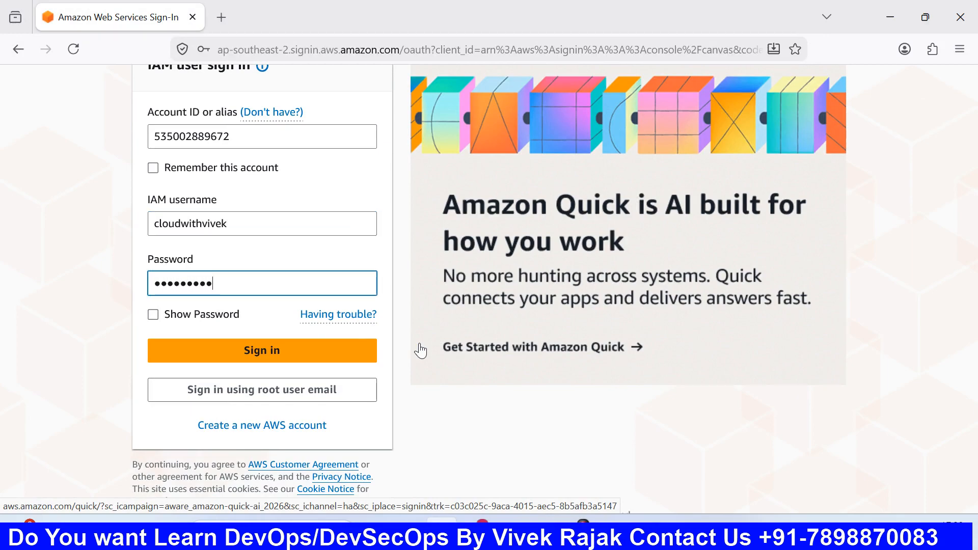
{"action": "left_click", "coordinate": [351, 364]}
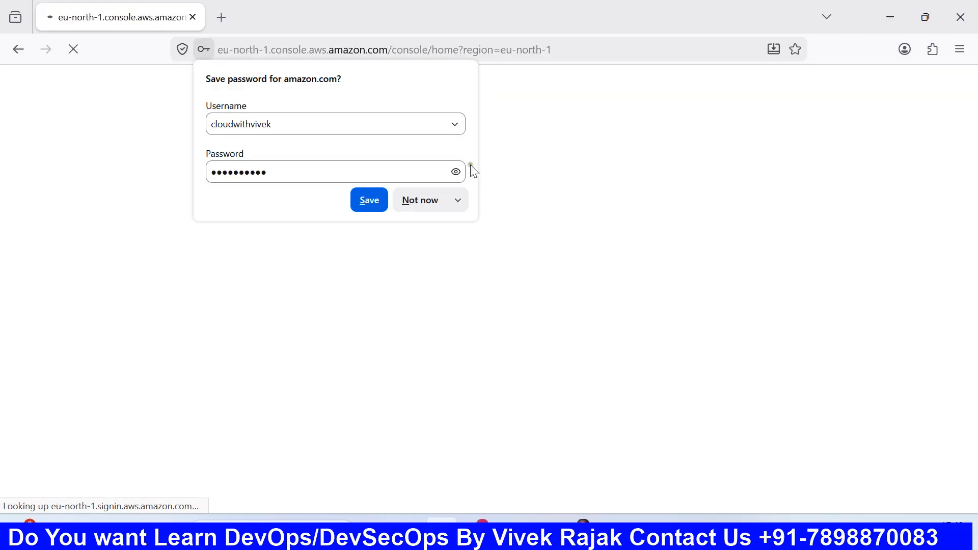
{"action": "left_click", "coordinate": [416, 199]}
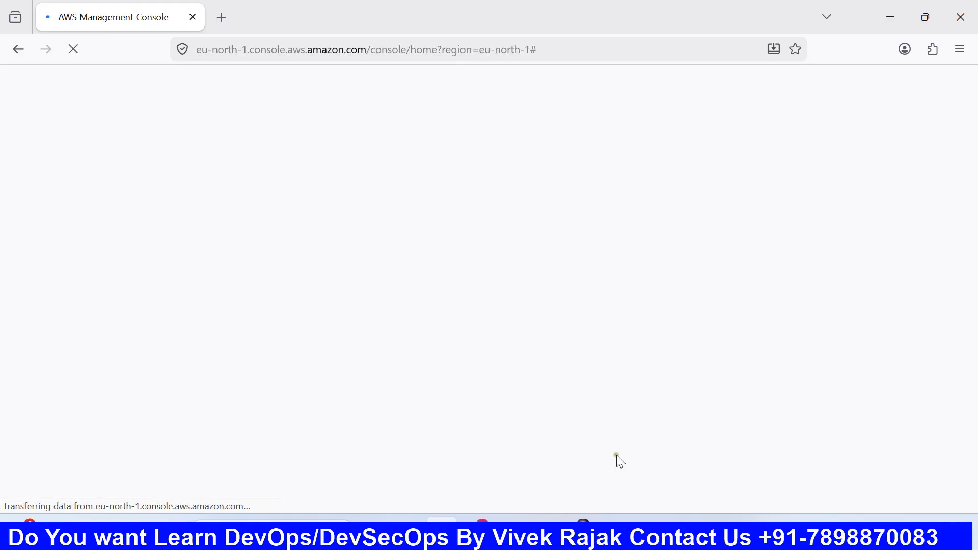
Check the account diagram in Paint and open the Switch Role form from the cloudwithvivek console session in Firefox
{"action": "left_click", "coordinate": [610, 533]}
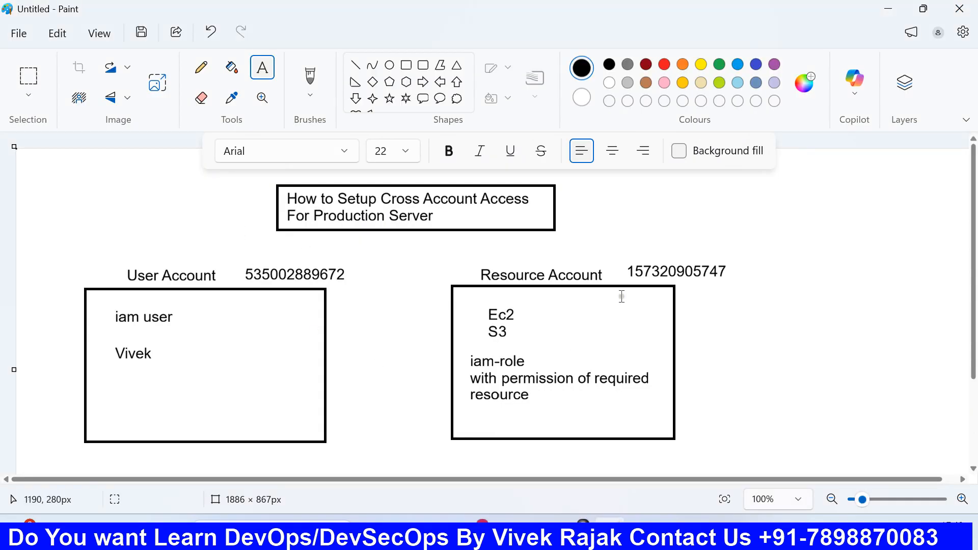
{"action": "left_click", "coordinate": [442, 533]}
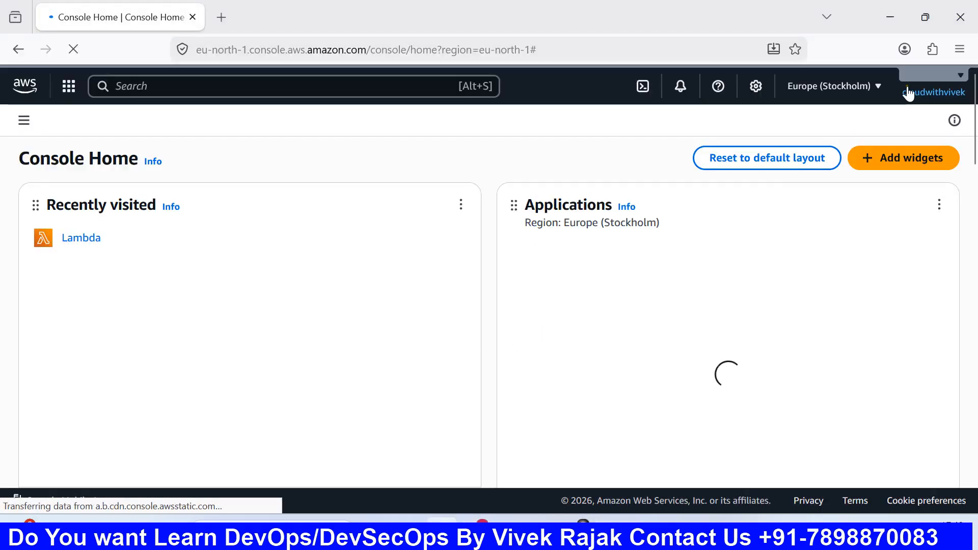
{"action": "left_click", "coordinate": [909, 92]}
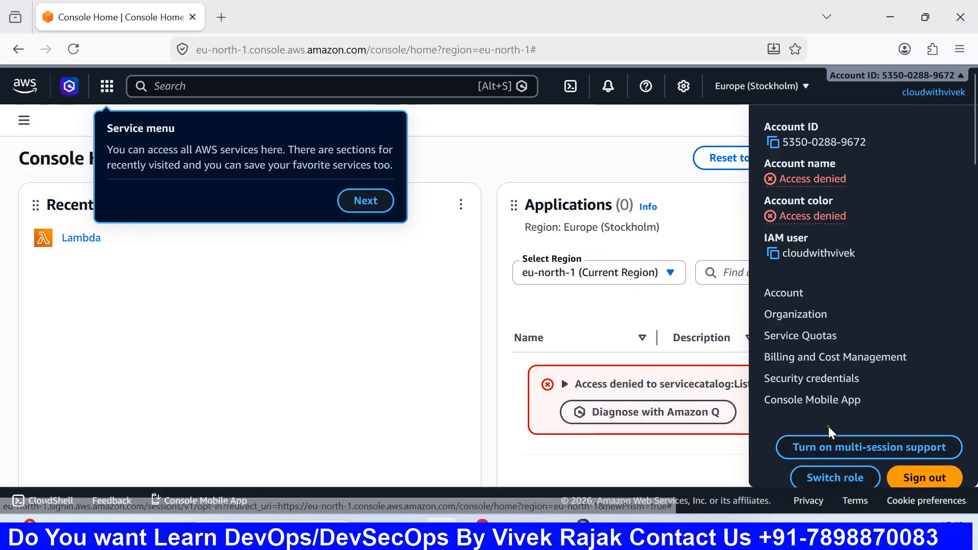
{"action": "left_click", "coordinate": [836, 477]}
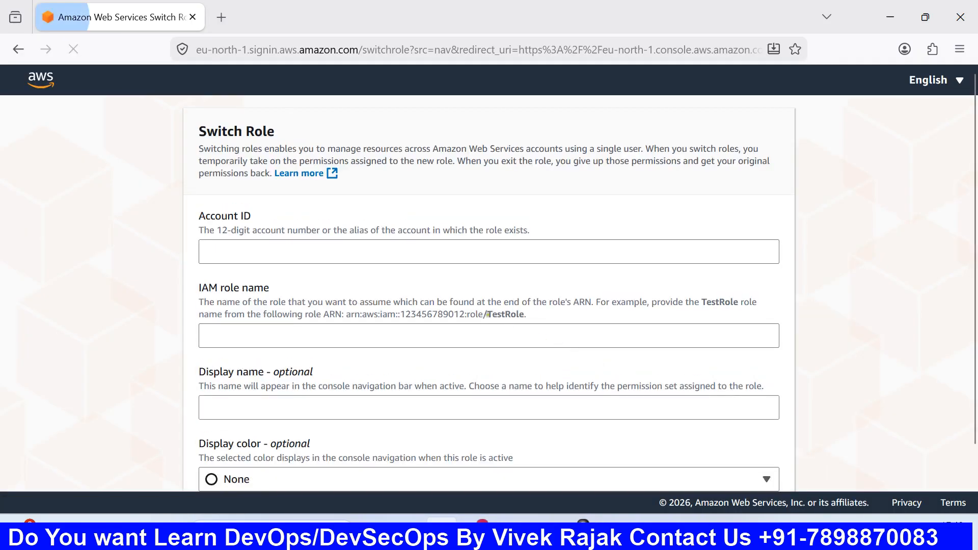
{"action": "left_click", "coordinate": [422, 251]}
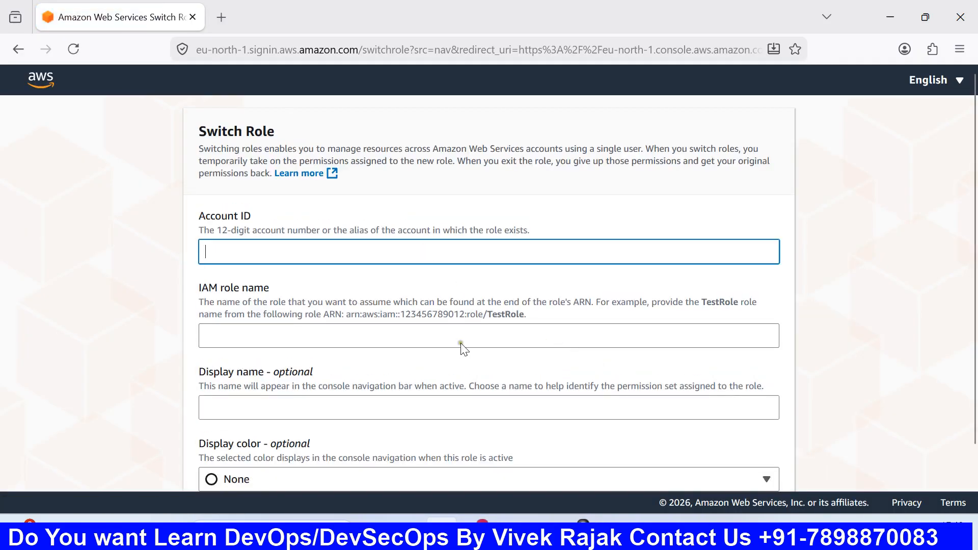
Copy the resource account's ID from its private browsing console session and paste it as the Account ID for switching roles
{"action": "left_click", "coordinate": [510, 524]}
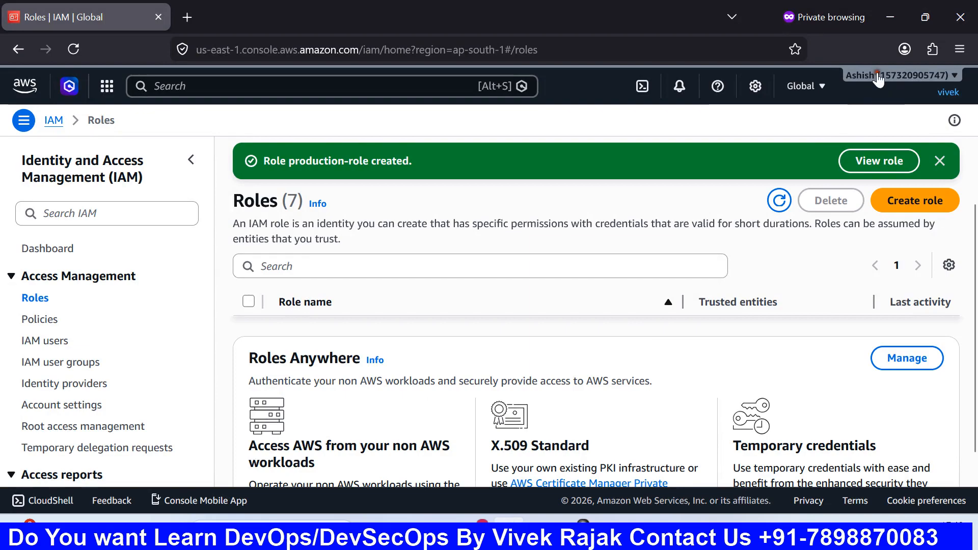
{"action": "left_click", "coordinate": [878, 77]}
{"action": "left_click", "coordinate": [677, 288]}
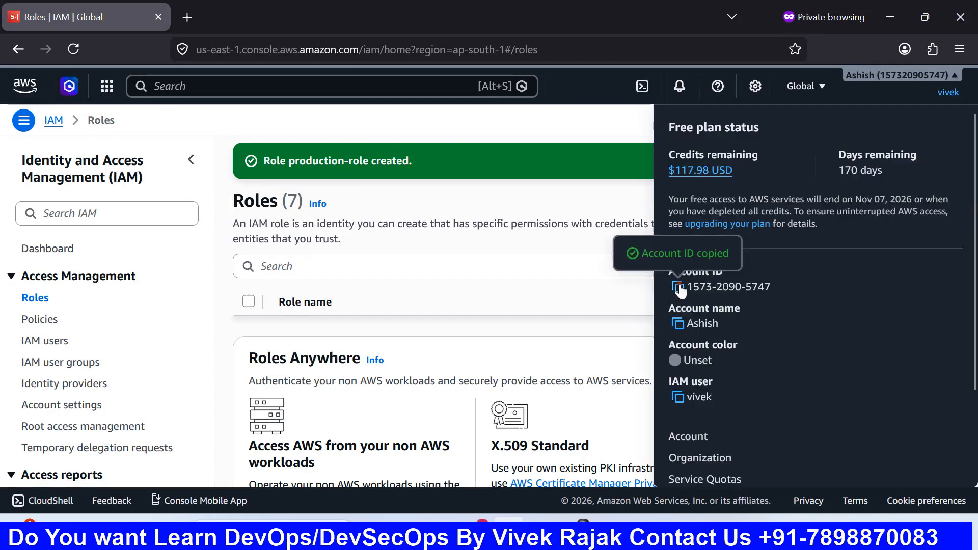
{"action": "left_click", "coordinate": [442, 525]}
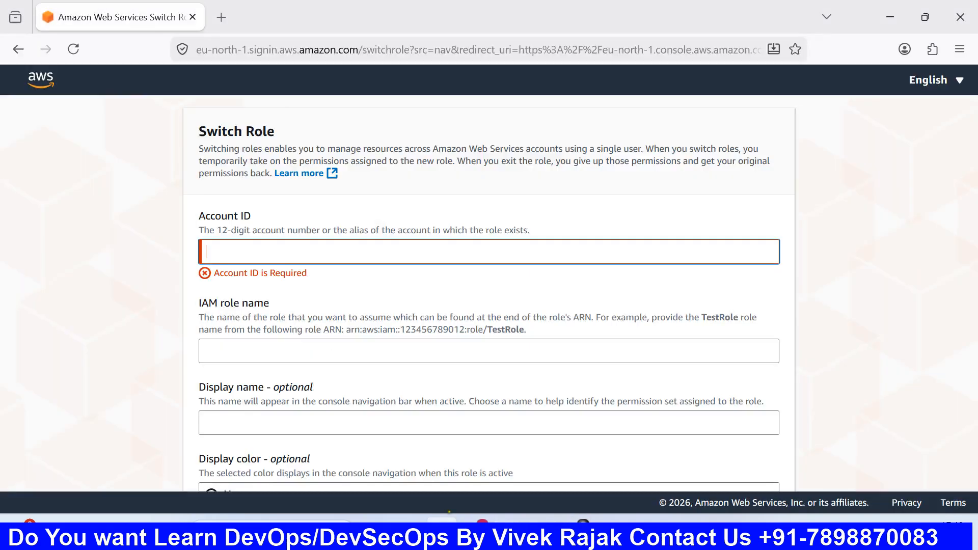
{"action": "key", "text": "ctrl+v"}
{"action": "left_click", "coordinate": [354, 349]}
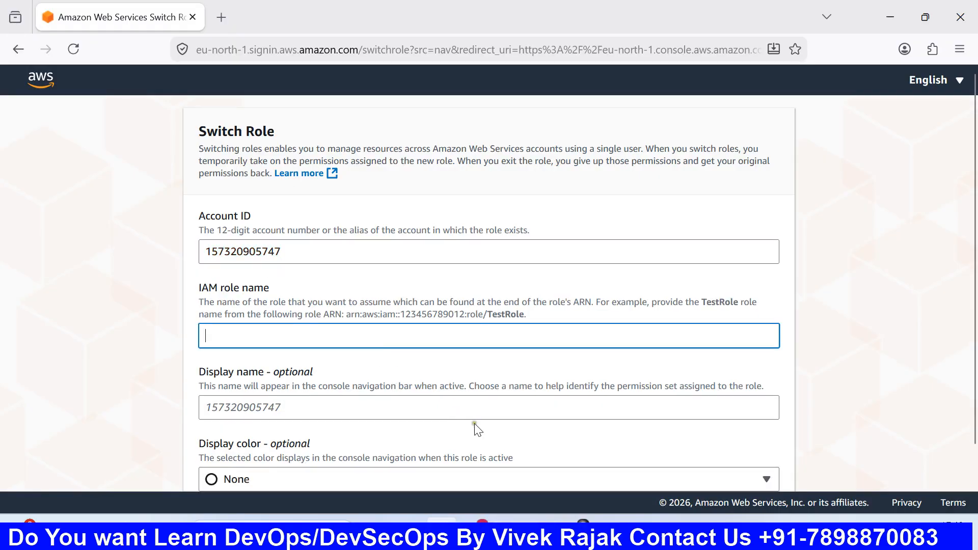
Look up the production role in the resource account's roles list and enter production-role as the IAM role name
{"action": "scroll", "coordinate": [489, 459], "scroll_direction": "down", "scroll_amount": 2}
{"action": "left_click", "coordinate": [509, 525]}
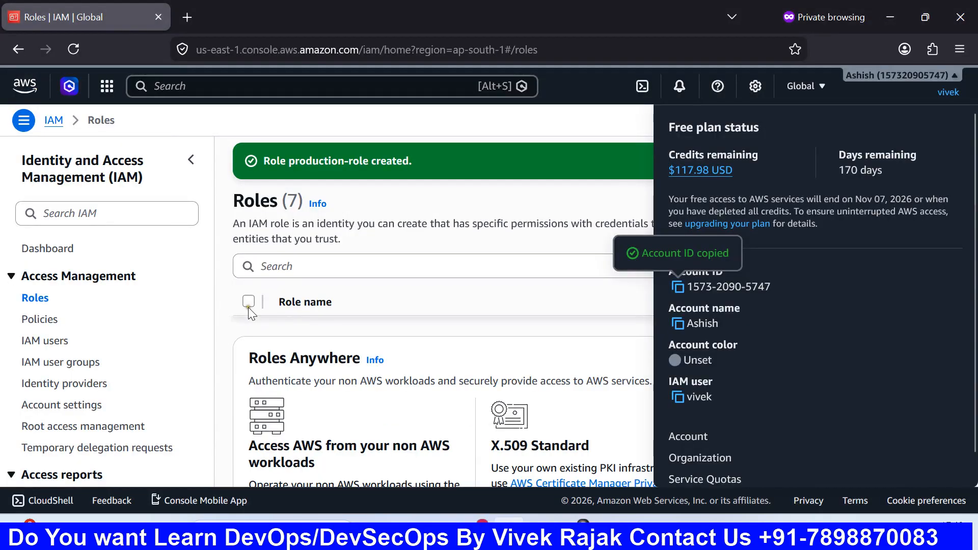
{"action": "scroll", "coordinate": [301, 321], "scroll_direction": "up", "scroll_amount": 4}
{"action": "scroll", "coordinate": [310, 332], "scroll_direction": "down", "scroll_amount": 2}
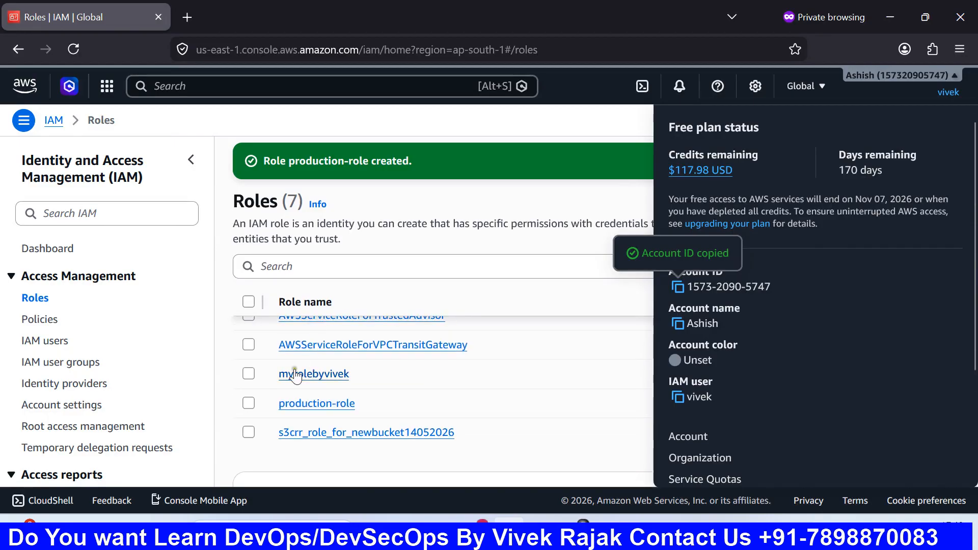
{"action": "left_click", "coordinate": [316, 403]}
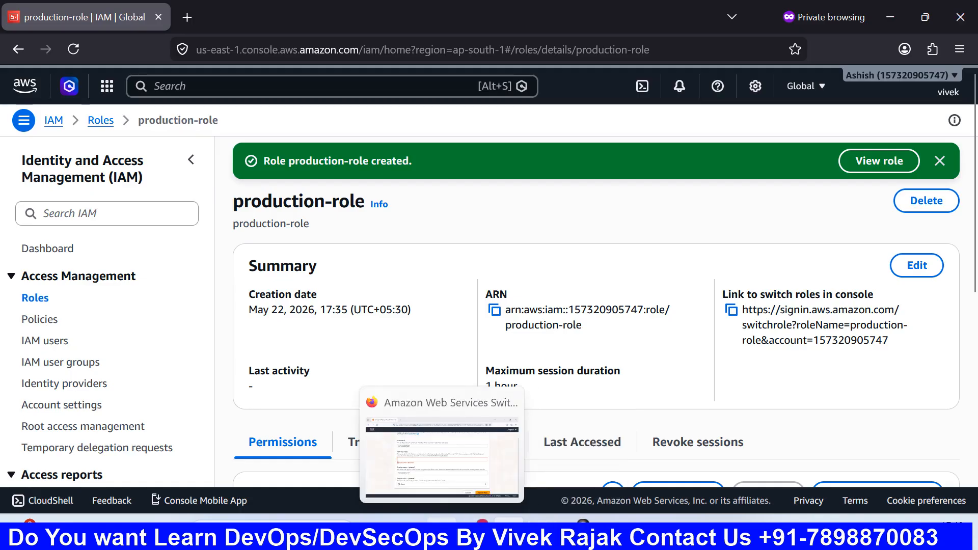
{"action": "left_click", "coordinate": [441, 533]}
{"action": "type", "text": "prod"}
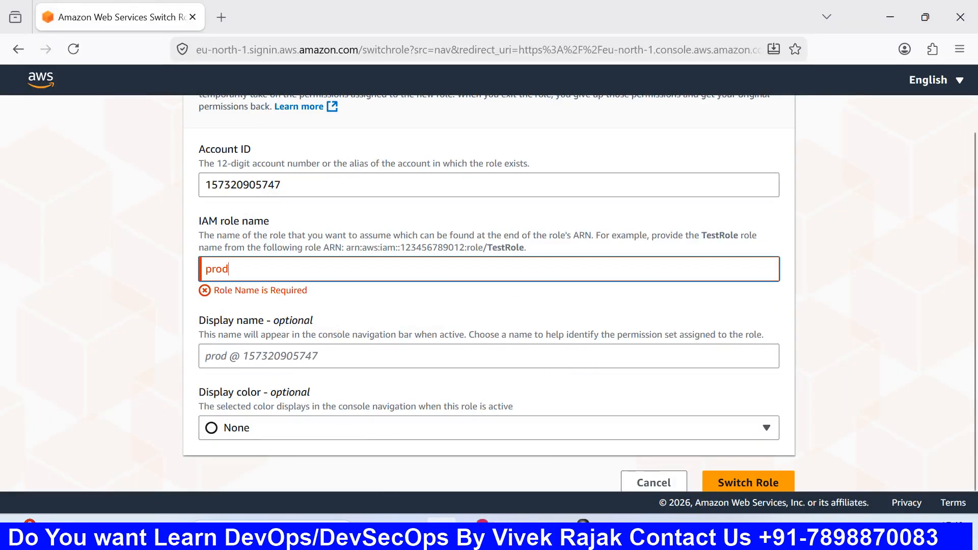
{"action": "type", "text": "u"}
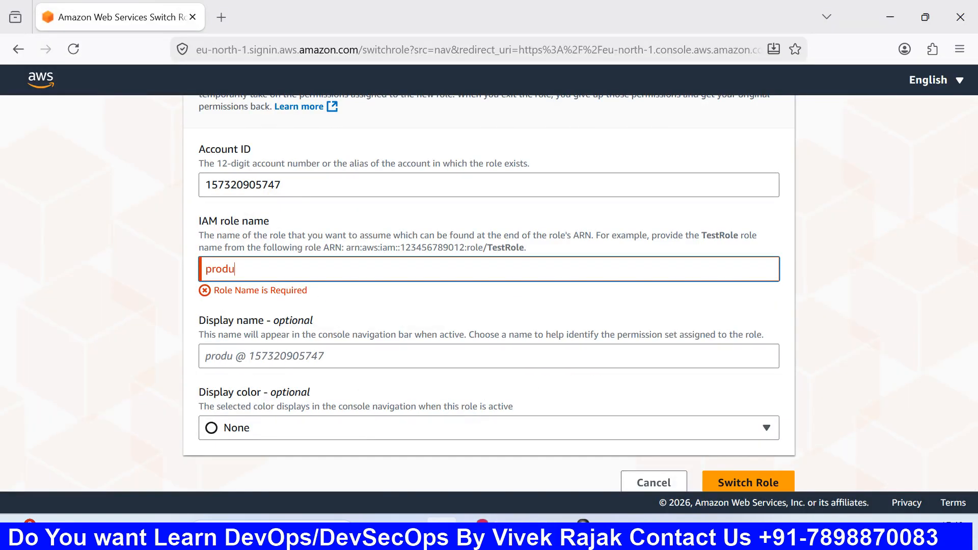
{"action": "type", "text": "ction"}
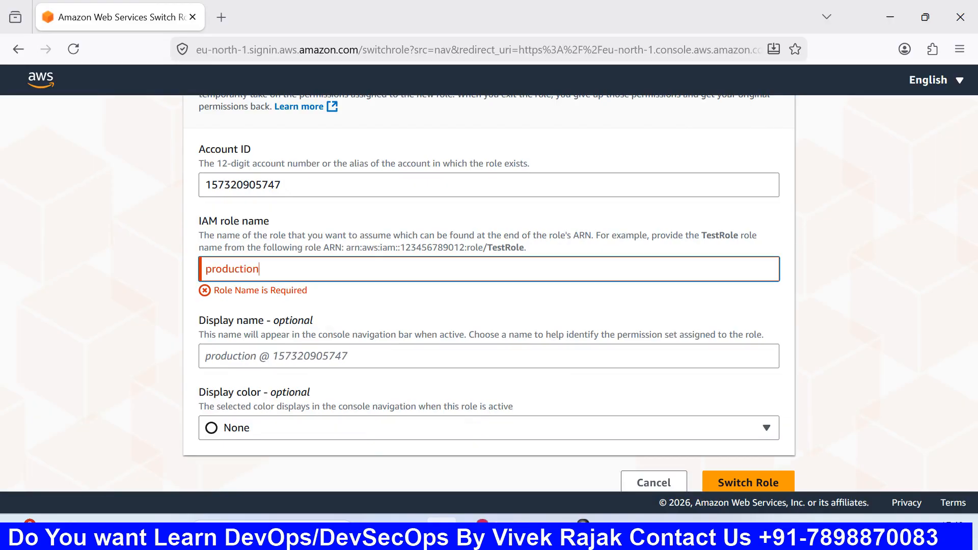
{"action": "type", "text": "-role"}
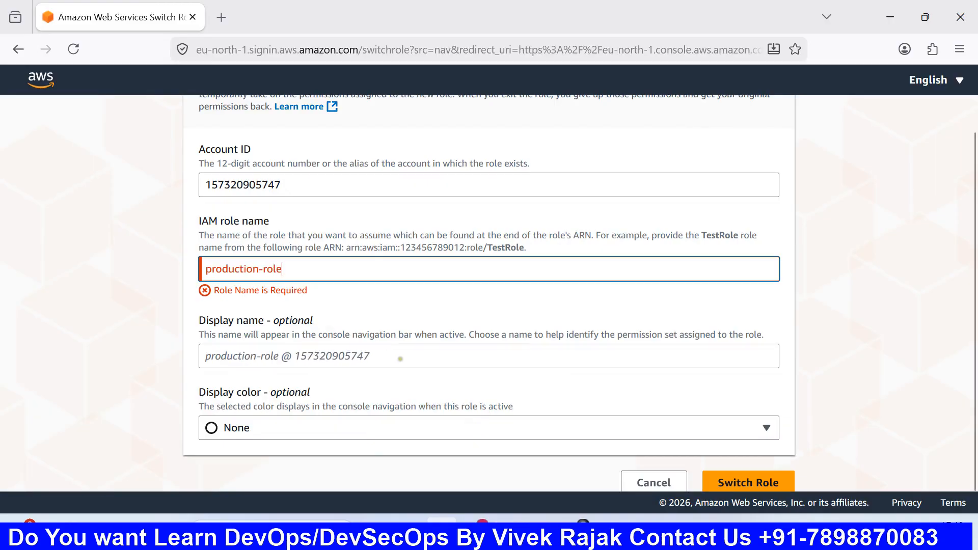
Try to switch to production-role with the display name and color left at their defaults, and review the form's entries
{"action": "left_click", "coordinate": [400, 359]}
{"action": "left_click", "coordinate": [739, 466]}
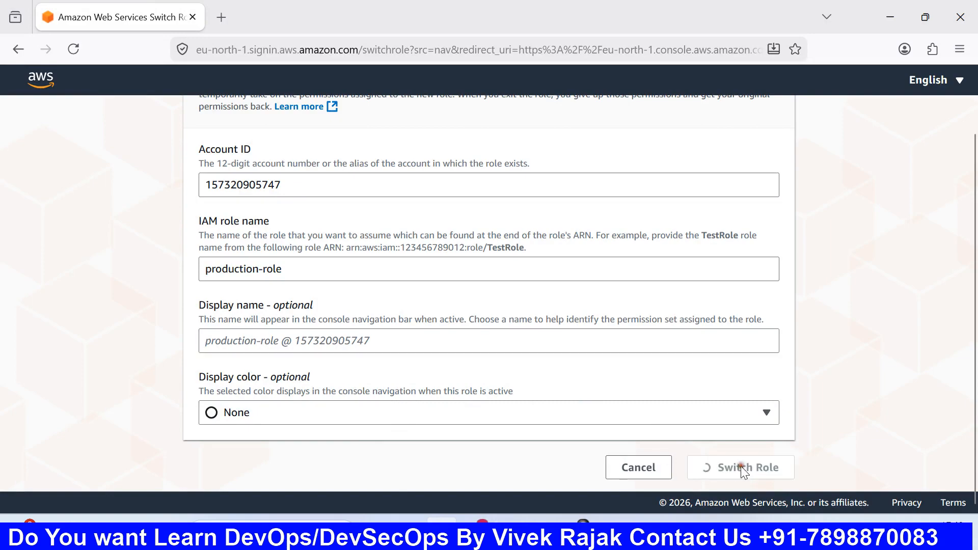
{"action": "scroll", "coordinate": [600, 415], "scroll_direction": "down", "scroll_amount": 2}
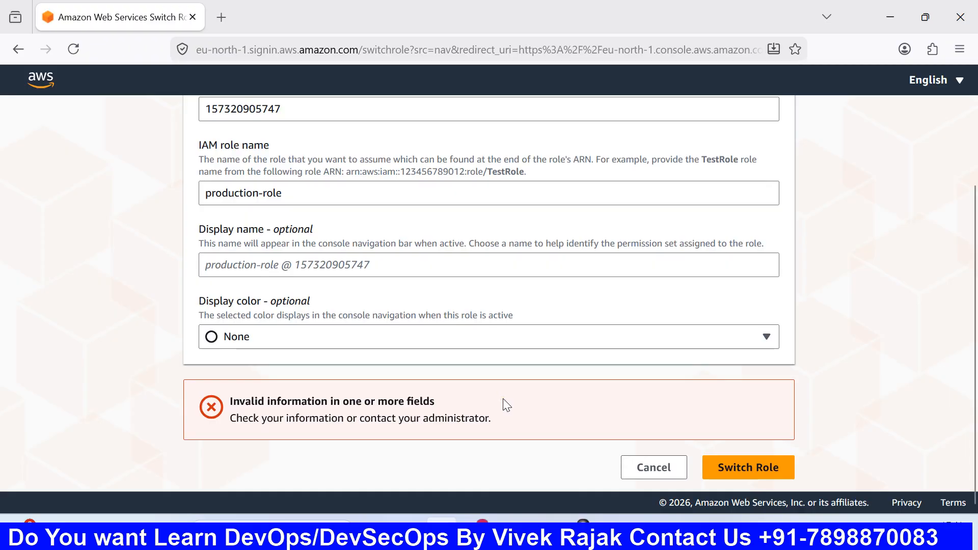
{"action": "scroll", "coordinate": [488, 374], "scroll_direction": "up", "scroll_amount": 4}
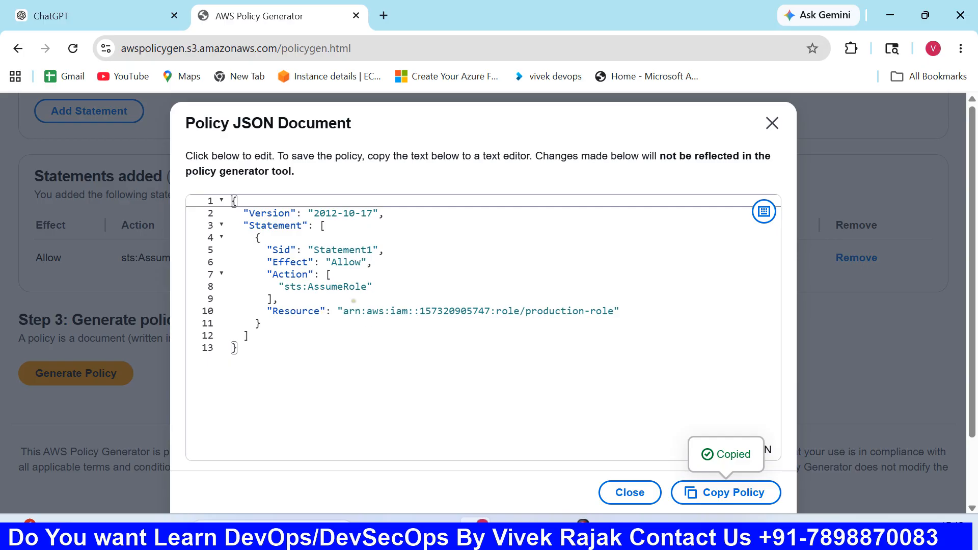
Review the generated policy JSON in AWS Policy Generator, including the sts:AssumeRole action and the production-role resource ARN
{"action": "scroll", "coordinate": [358, 296], "scroll_direction": "down", "scroll_amount": 2}
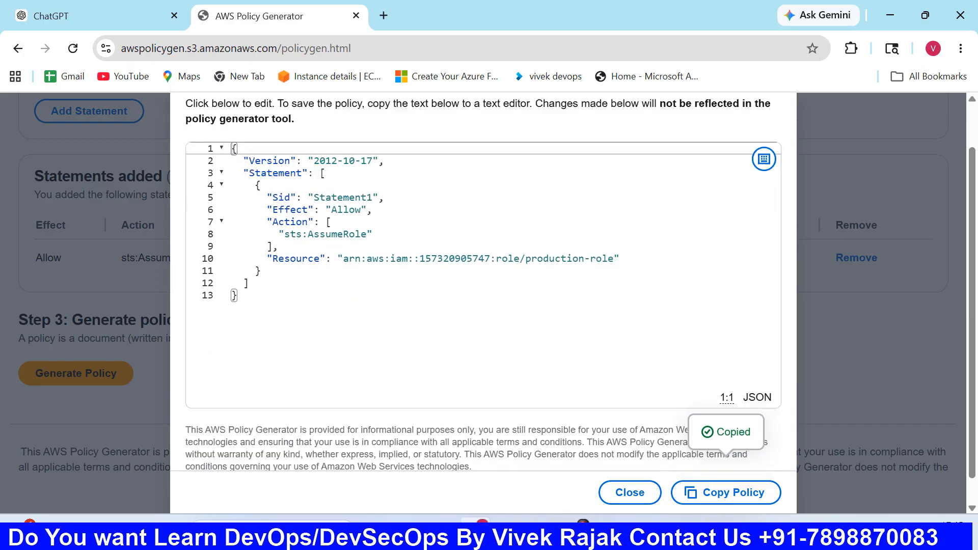
{"action": "scroll", "coordinate": [358, 295], "scroll_direction": "up", "scroll_amount": 2}
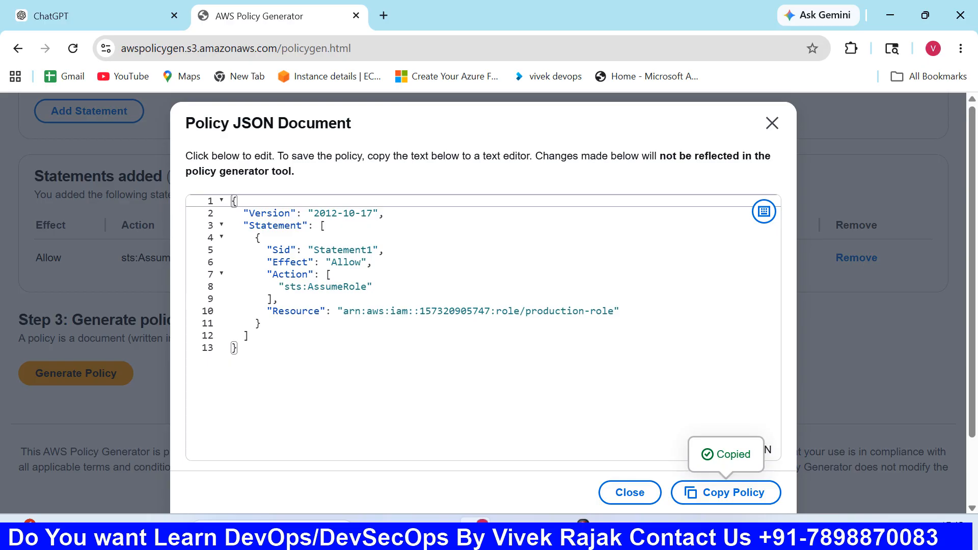
{"action": "scroll", "coordinate": [437, 311], "scroll_direction": "down", "scroll_amount": 2}
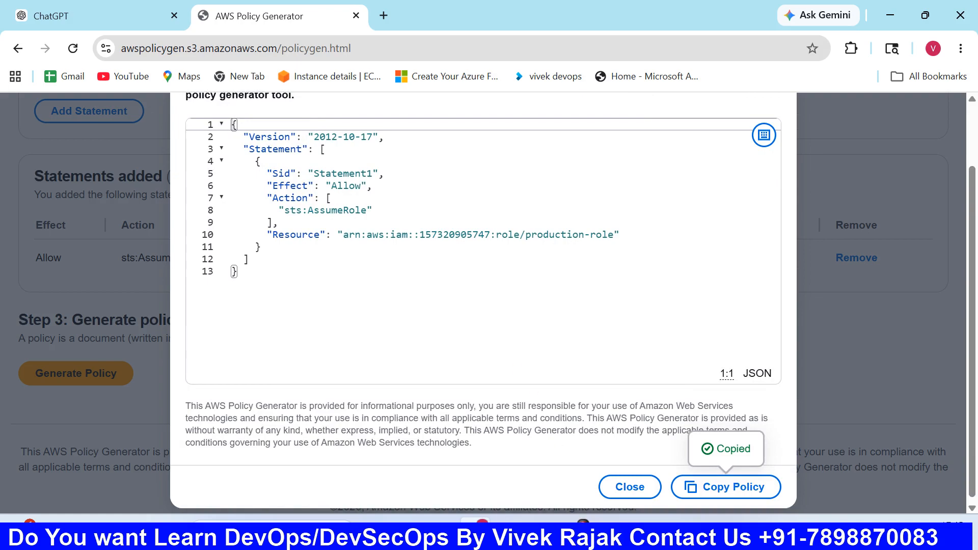
Return to the cloudwithvivek console session in Firefox and reopen the Switch Role form
{"action": "left_click", "coordinate": [442, 519]}
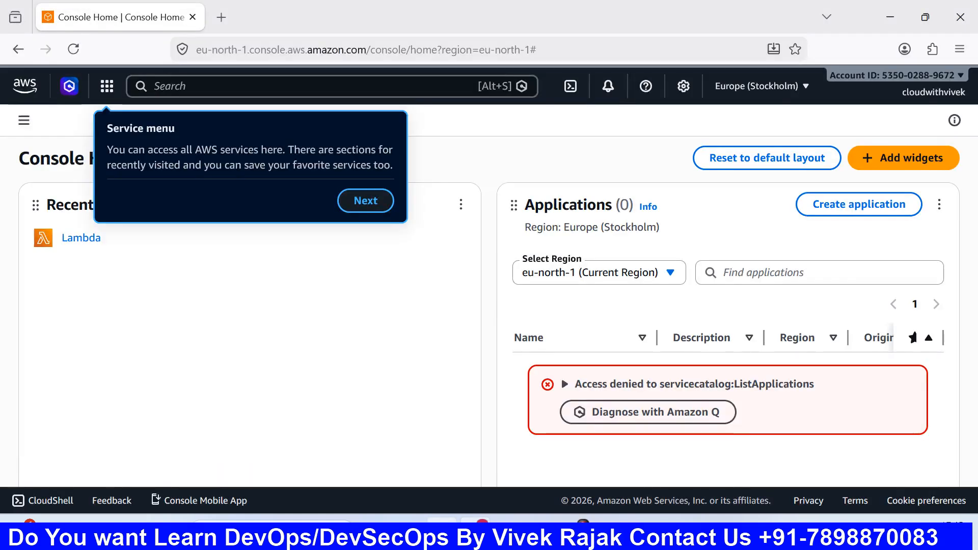
{"action": "mouse_move", "coordinate": [510, 518]}
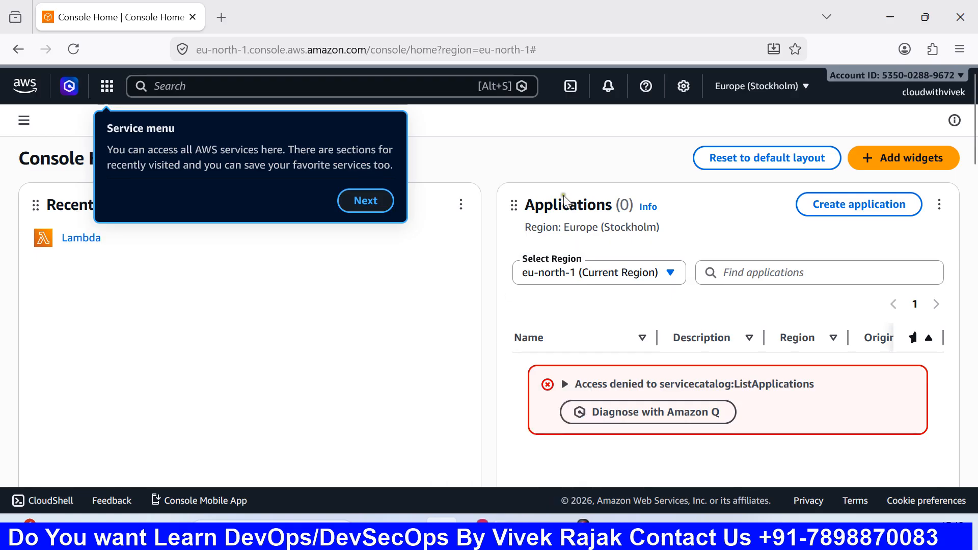
{"action": "left_click", "coordinate": [906, 95]}
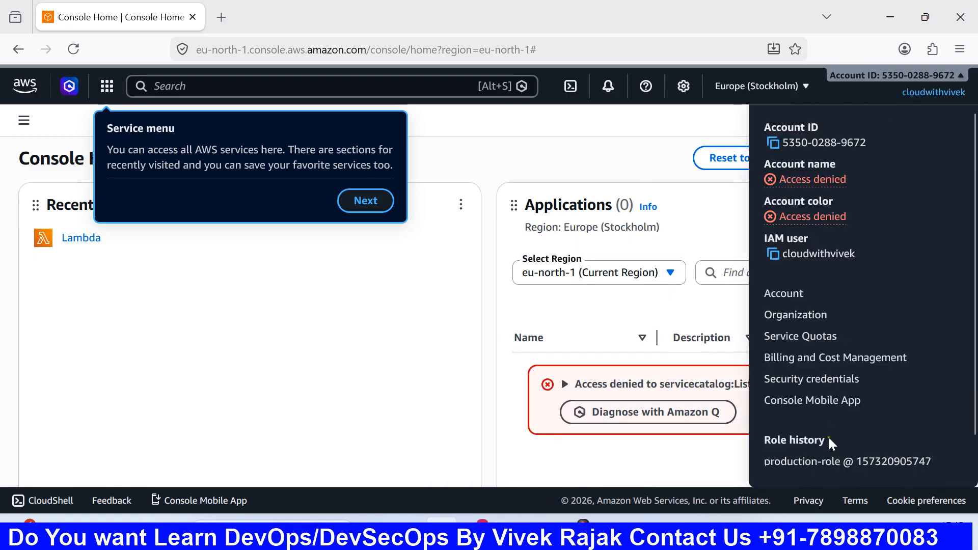
{"action": "scroll", "coordinate": [831, 444], "scroll_direction": "down", "scroll_amount": 2}
{"action": "left_click", "coordinate": [836, 479]}
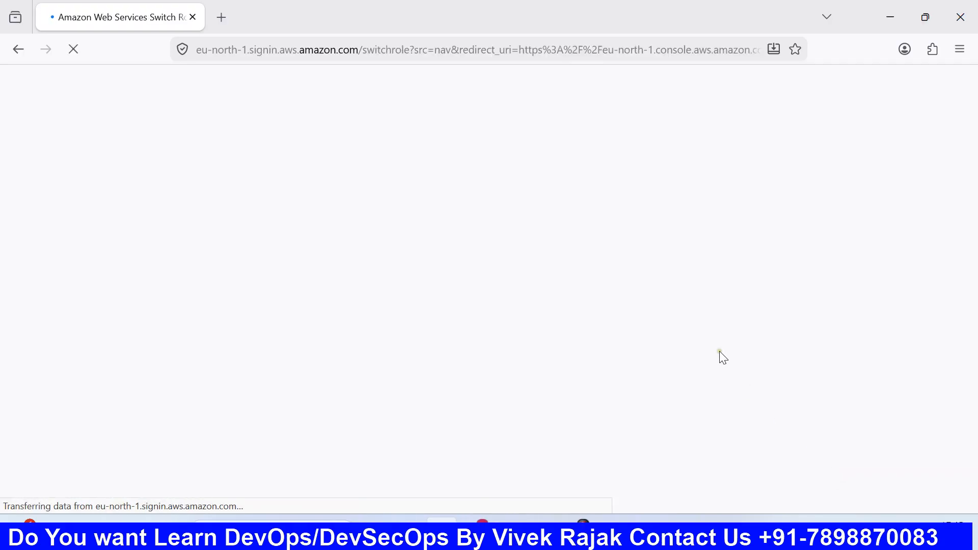
Copy the resource account's account ID from its console session and enter it as the Account ID in the Switch Role form
{"action": "left_click", "coordinate": [367, 243]}
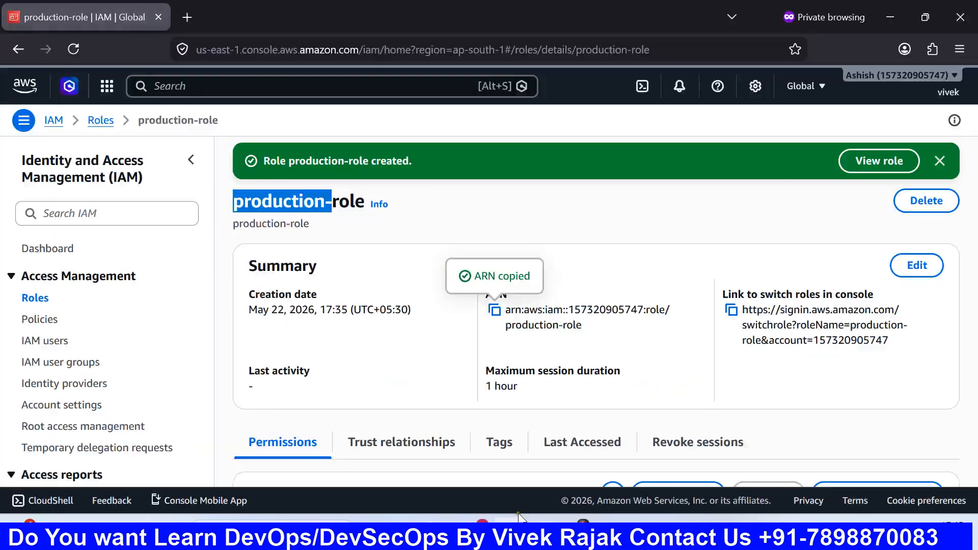
{"action": "left_click", "coordinate": [898, 75]}
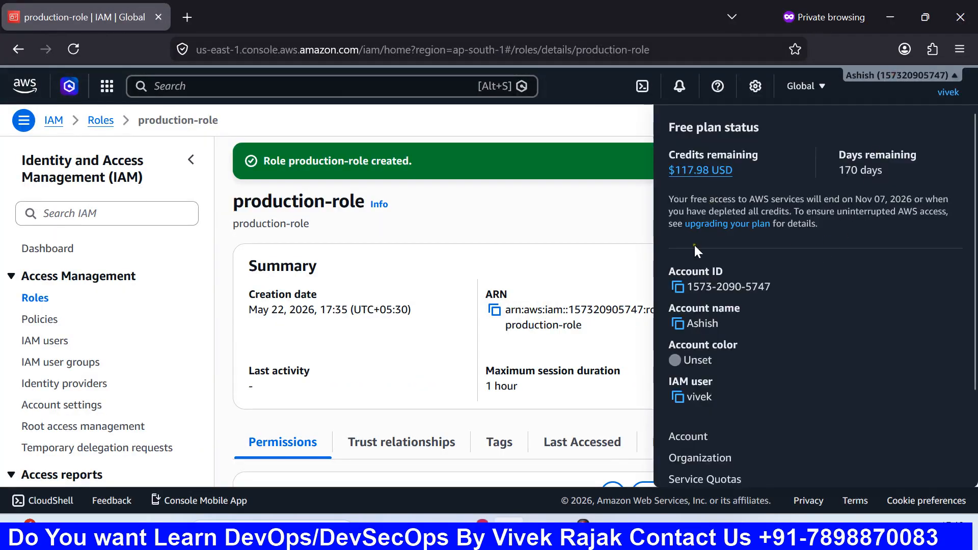
{"action": "left_click", "coordinate": [678, 287]}
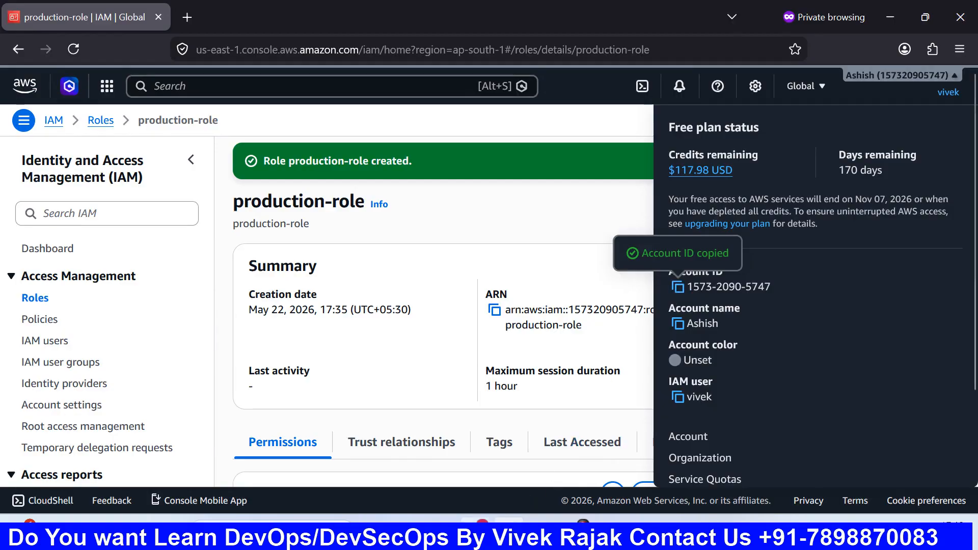
{"action": "left_click", "coordinate": [448, 449]}
{"action": "right_click", "coordinate": [355, 257]}
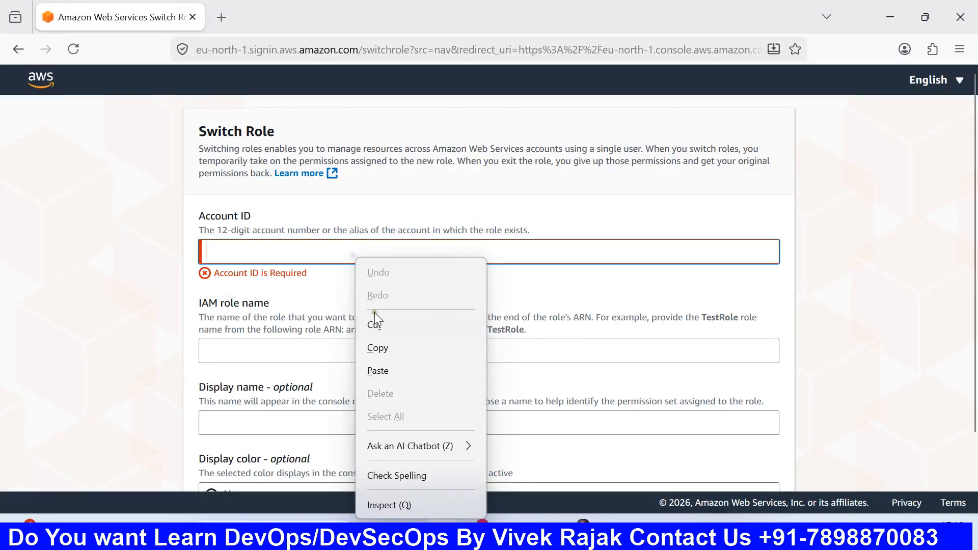
{"action": "left_click", "coordinate": [381, 350]}
{"action": "right_click", "coordinate": [335, 253]}
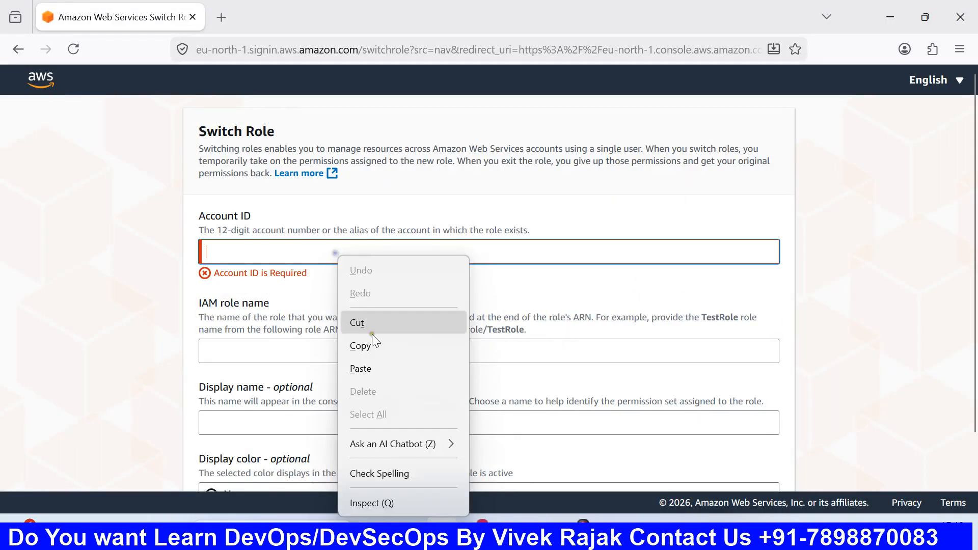
{"action": "left_click", "coordinate": [375, 368]}
Set the IAM role name to production-role and switch to the role with the display name and color left at their defaults
{"action": "left_click", "coordinate": [343, 348]}
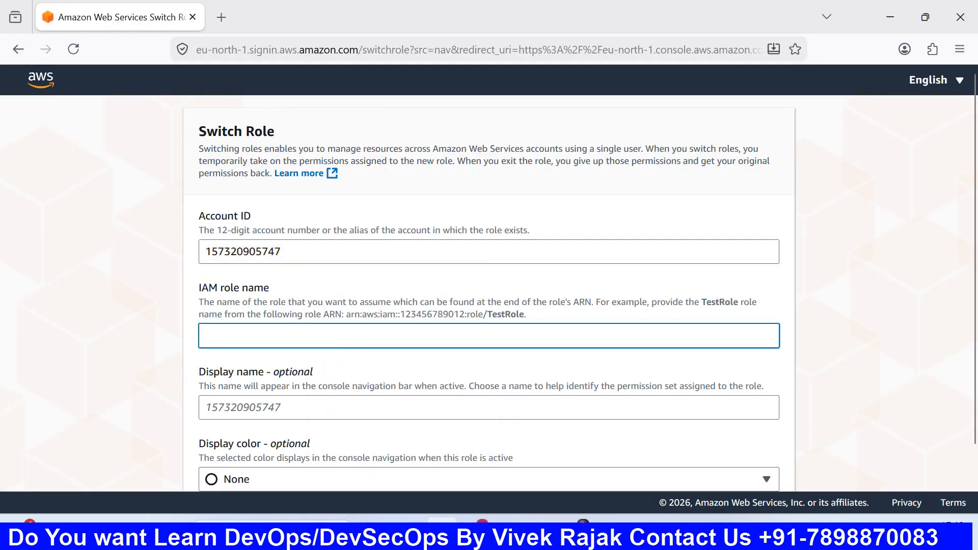
{"action": "type", "text": "prod"}
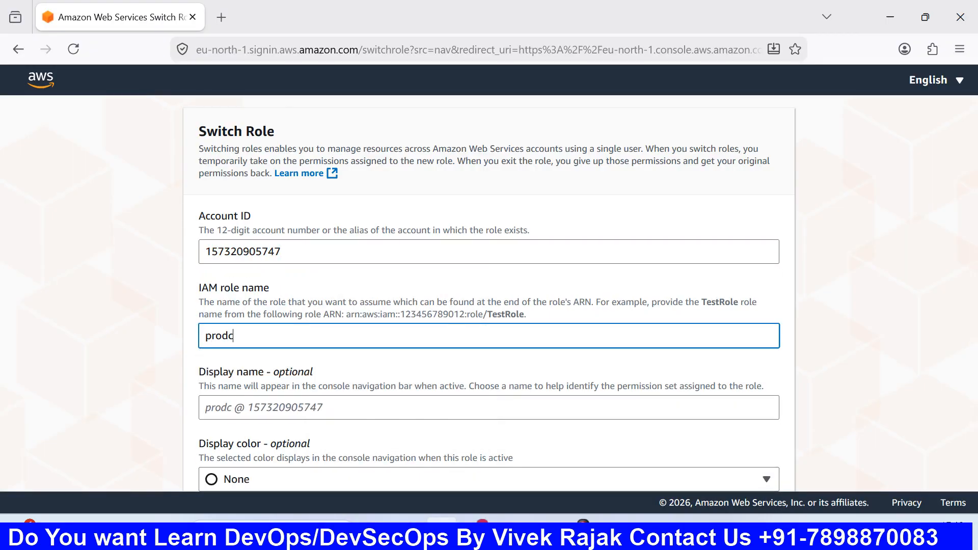
{"action": "left_click", "coordinate": [317, 362]}
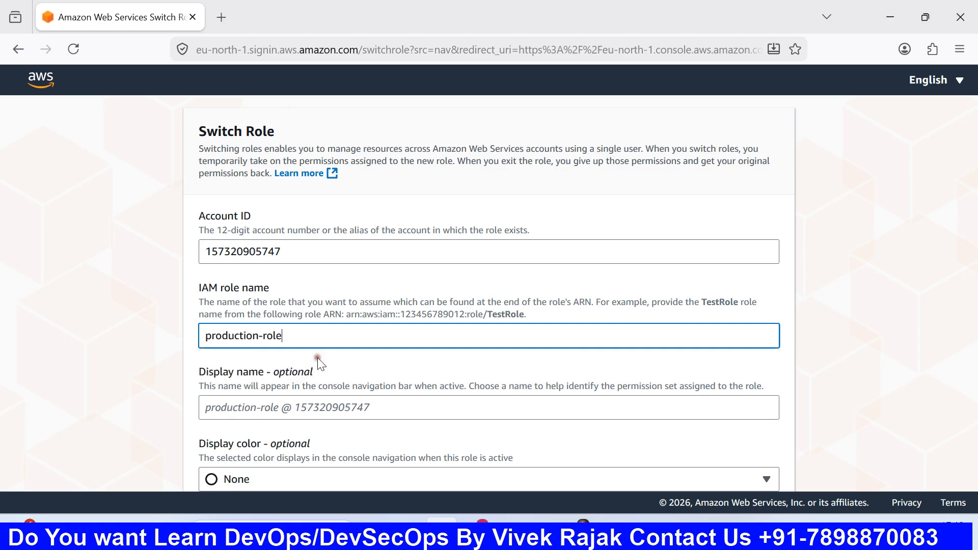
{"action": "scroll", "coordinate": [316, 358], "scroll_direction": "down", "scroll_amount": 2}
{"action": "left_click", "coordinate": [747, 471]}
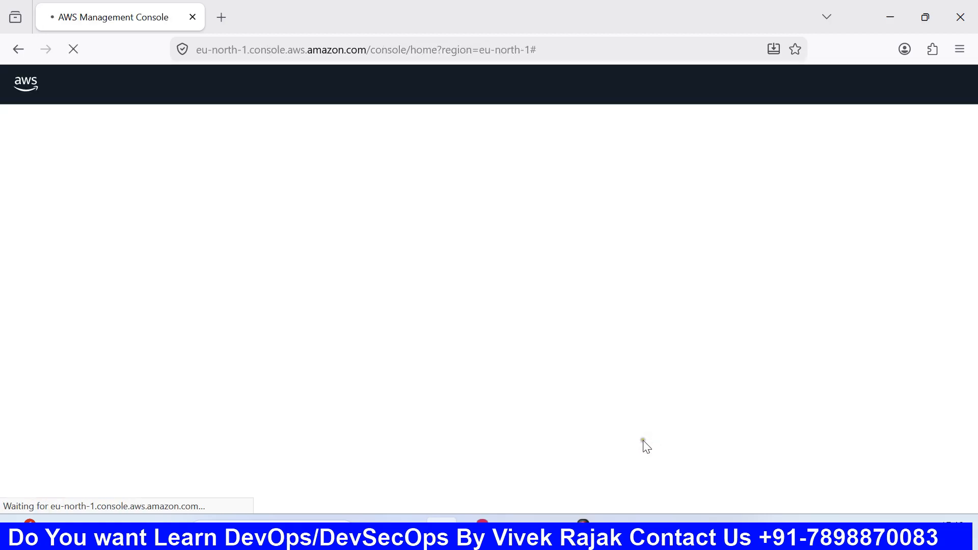
In the Paint diagram, add the text cloudwithvivek below the existing user name inside the User Account box
{"action": "left_click", "coordinate": [610, 531]}
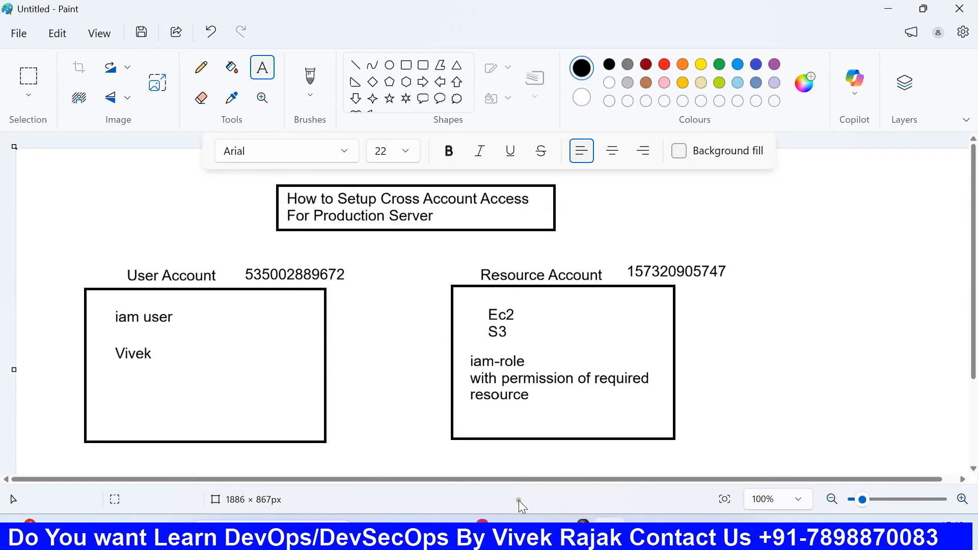
{"action": "left_click", "coordinate": [482, 532]}
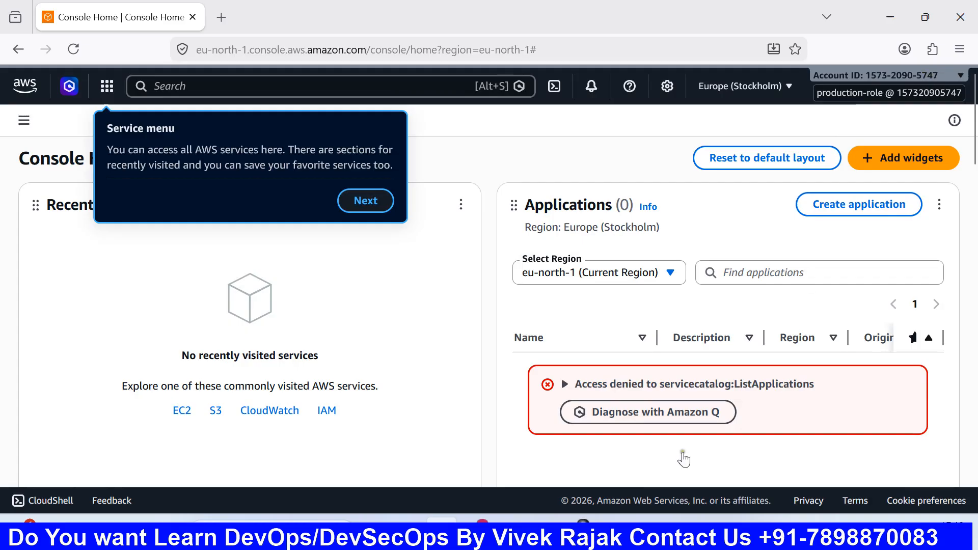
{"action": "left_click", "coordinate": [610, 532]}
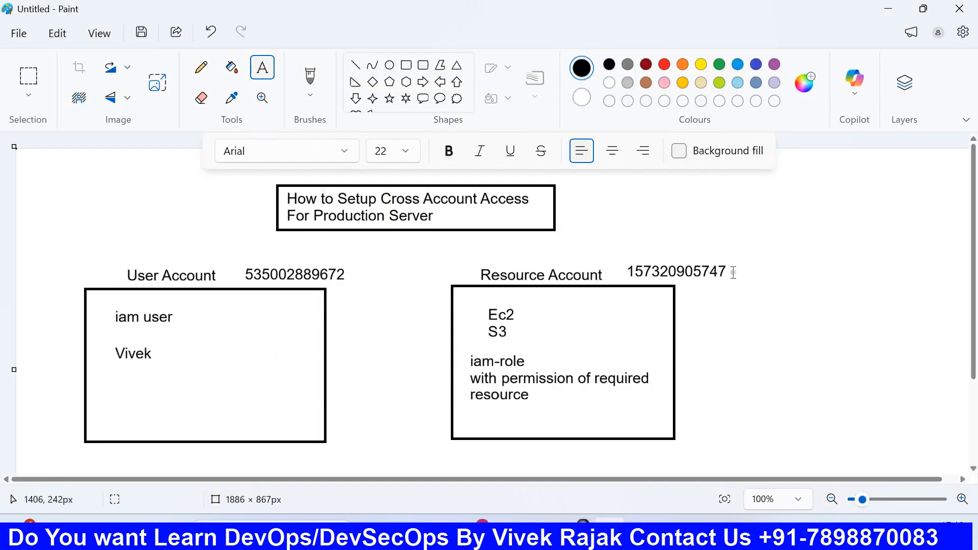
{"action": "left_click_drag", "start_coordinate": [628, 263], "coordinate": [758, 297]}
{"action": "left_click", "coordinate": [190, 358]}
{"action": "left_click_drag", "start_coordinate": [106, 375], "coordinate": [264, 409]}
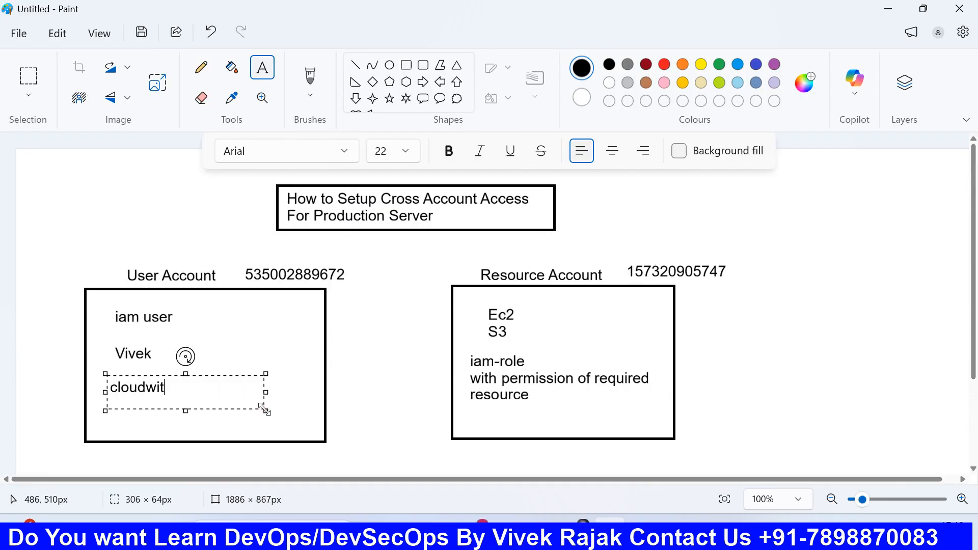
{"action": "type", "text": "cloudwithvivek"}
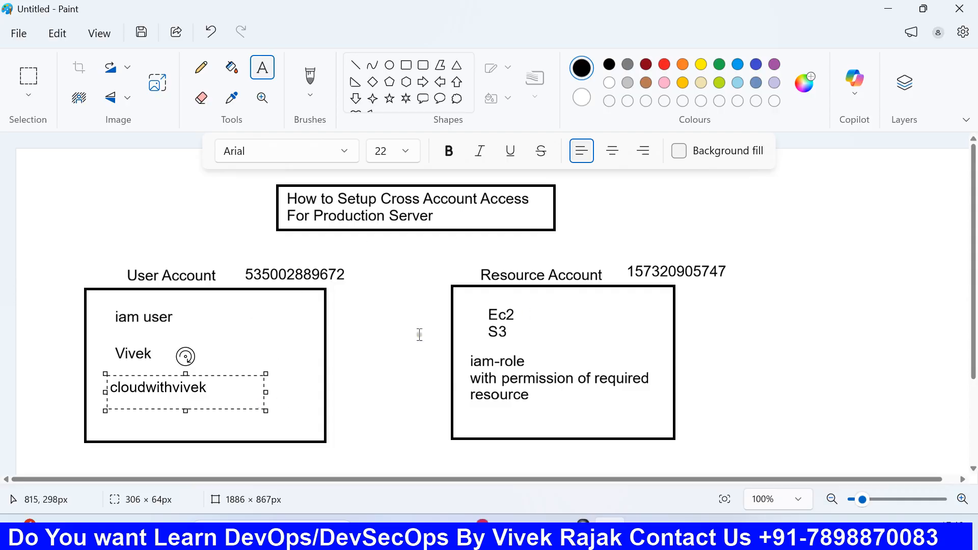
Return to the switched-role console session in Firefox, advance through the introductory tips, and open the S3 service's bucket list
{"action": "left_click", "coordinate": [441, 533]}
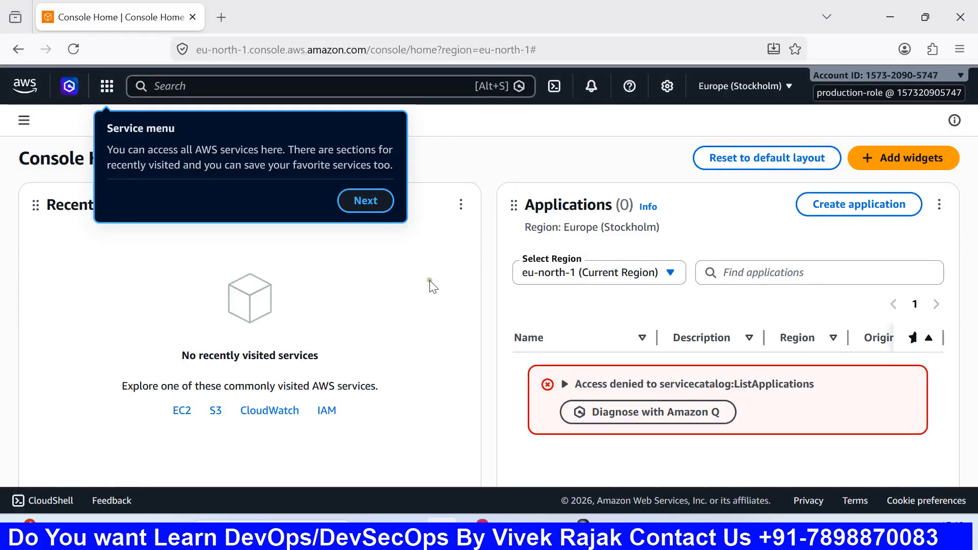
{"action": "left_click", "coordinate": [372, 200]}
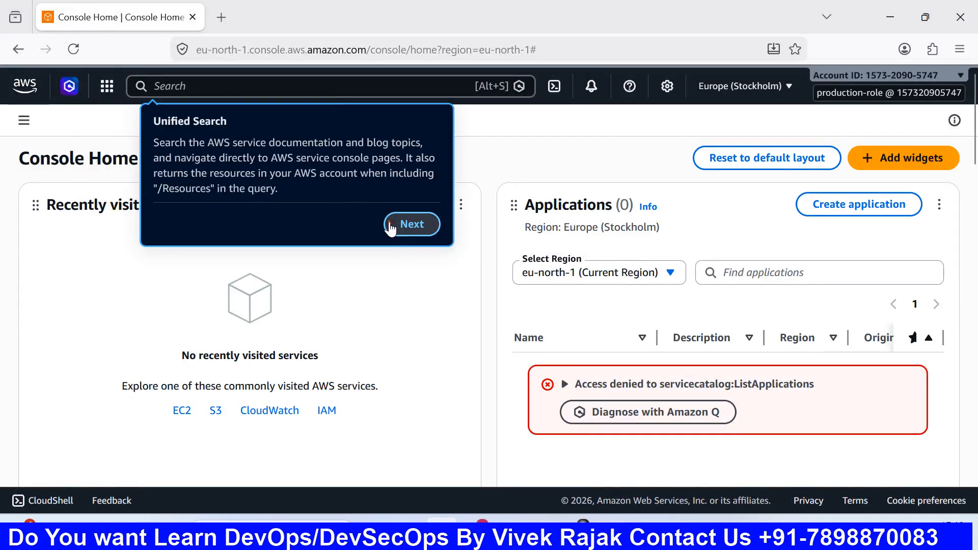
{"action": "left_click", "coordinate": [390, 226]}
{"action": "left_click", "coordinate": [310, 90]}
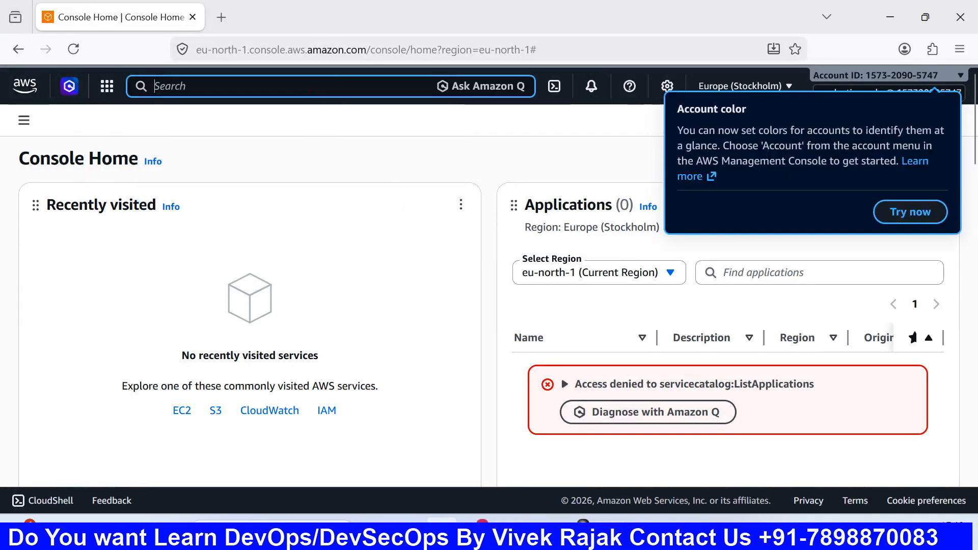
{"action": "type", "text": "s3"}
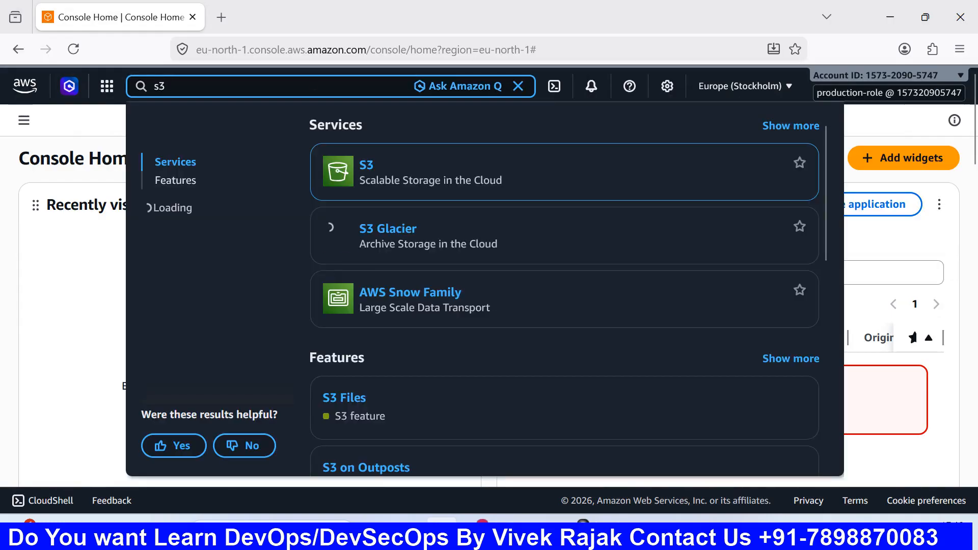
{"action": "left_click", "coordinate": [367, 167]}
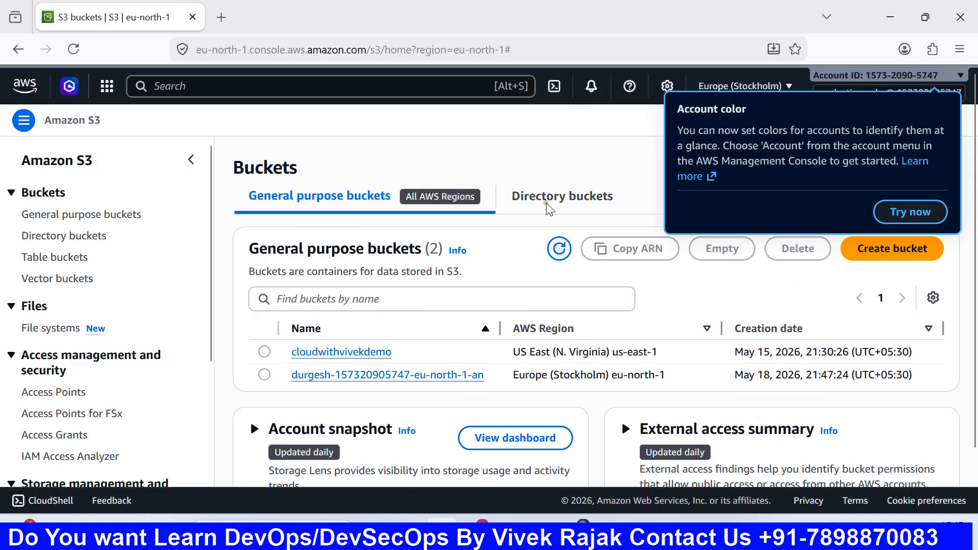
Search the AWS services for dynamo and open the DynamoDB service
{"action": "left_click", "coordinate": [307, 87]}
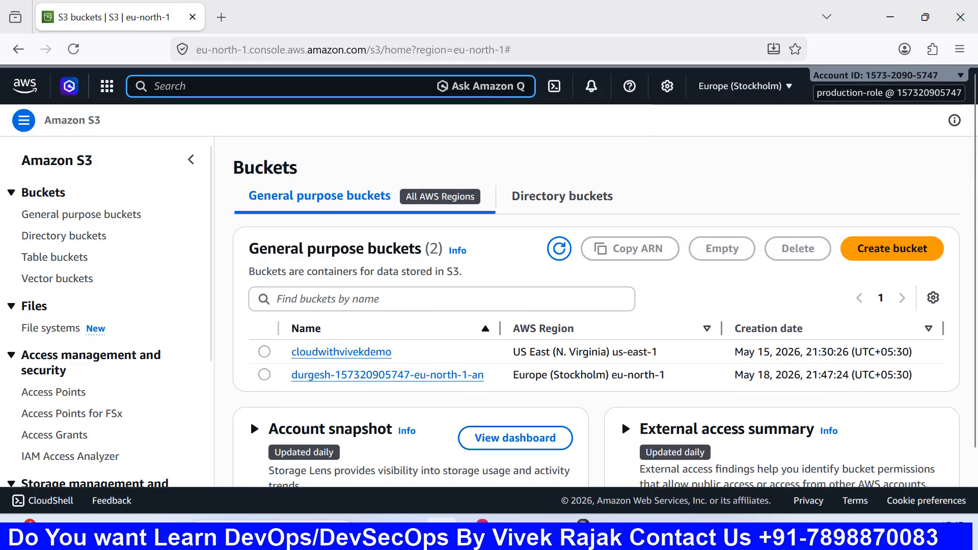
{"action": "type", "text": "dyn"}
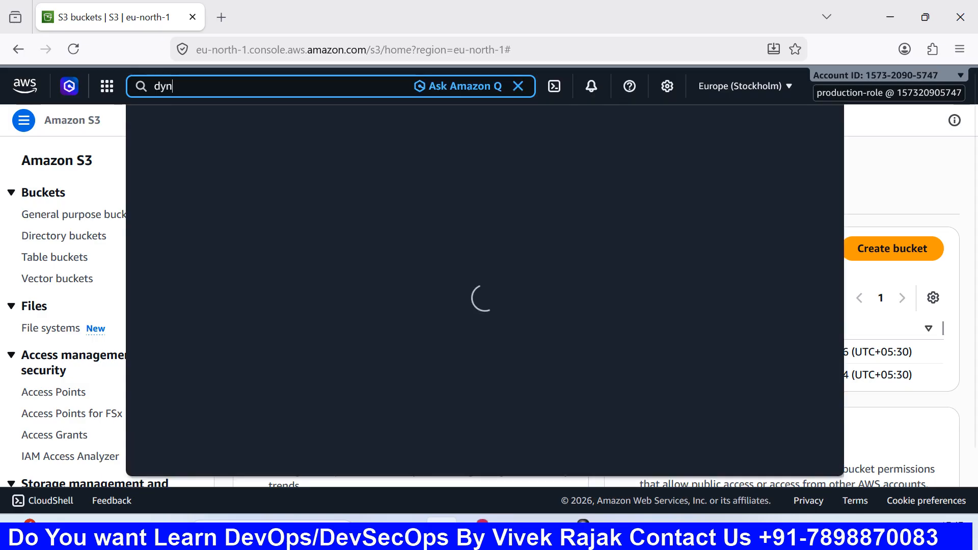
{"action": "type", "text": "amoDB"}
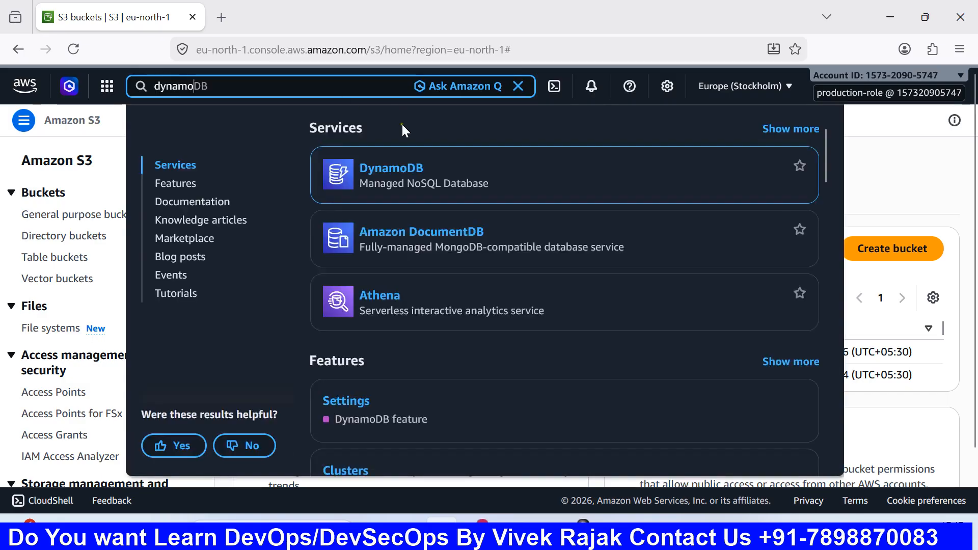
{"action": "left_click", "coordinate": [402, 168]}
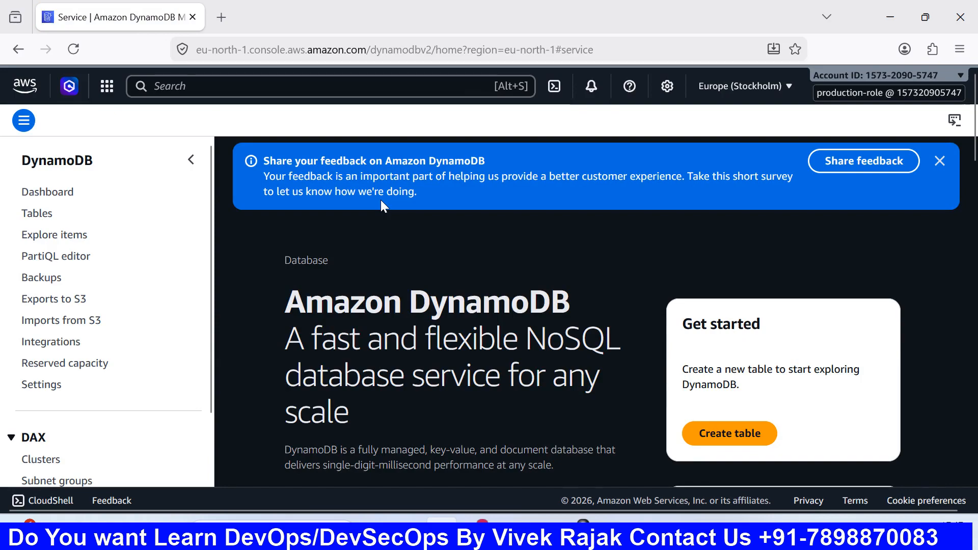
Try to create a DynamoDB table named mytable with a String partition key id and the default table settings
{"action": "left_click", "coordinate": [714, 432]}
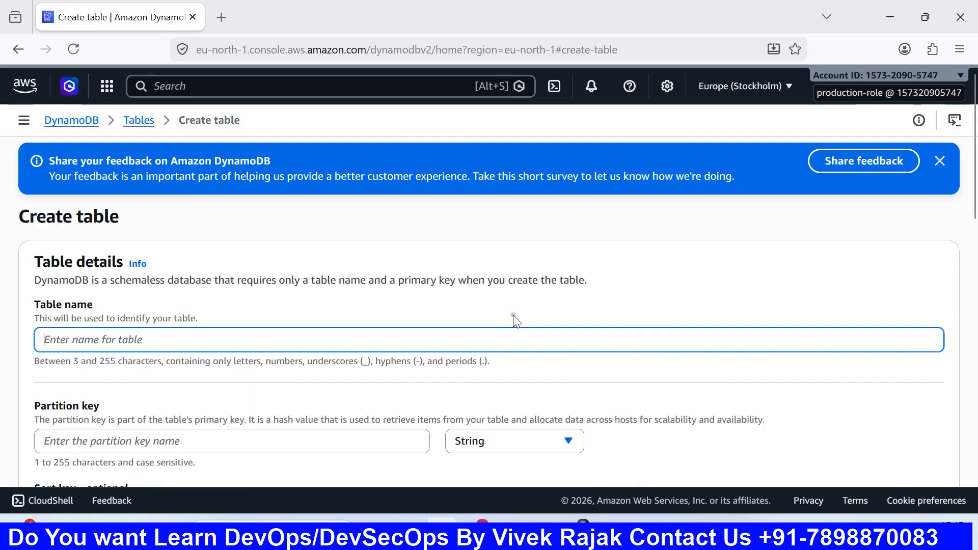
{"action": "type", "text": "myt"}
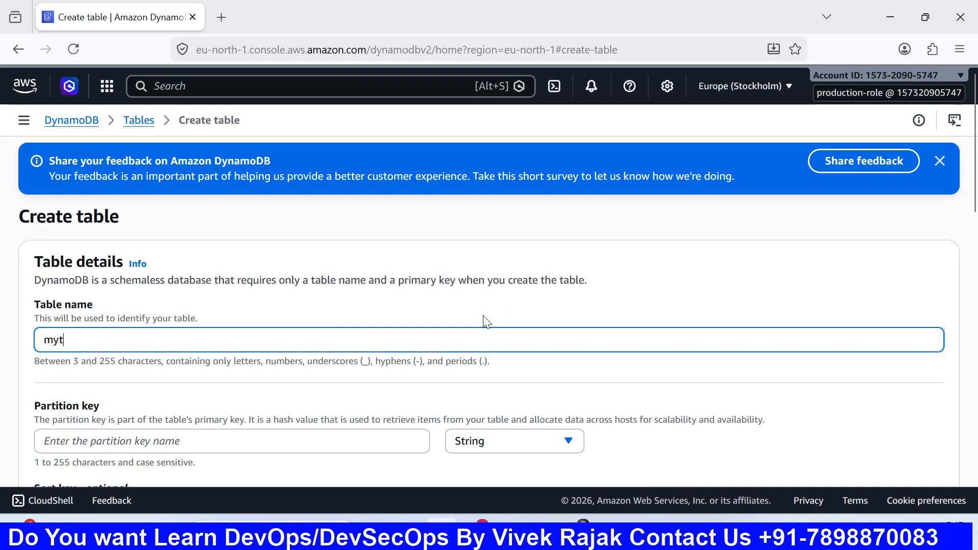
{"action": "type", "text": "able"}
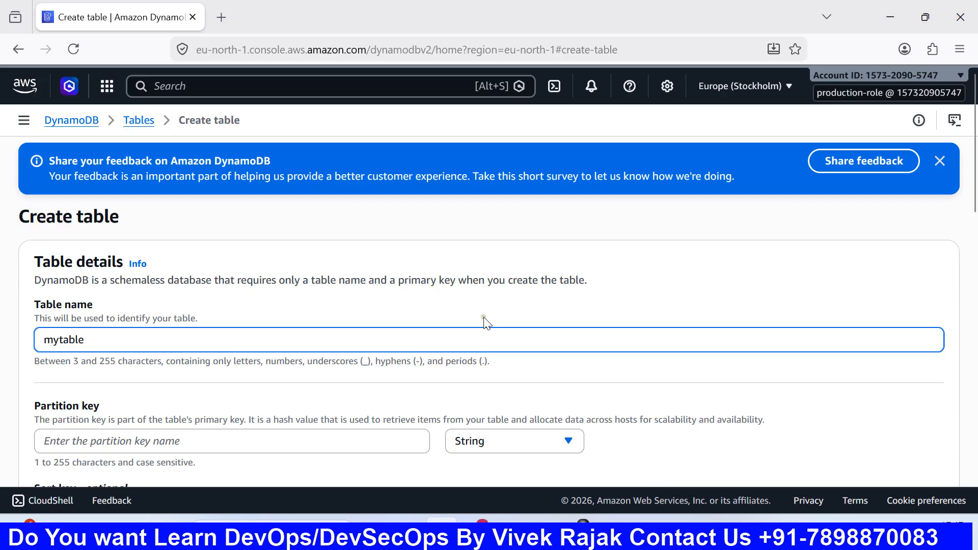
{"action": "scroll", "coordinate": [485, 323], "scroll_direction": "down", "scroll_amount": 5}
{"action": "scroll", "coordinate": [486, 323], "scroll_direction": "up", "scroll_amount": 2}
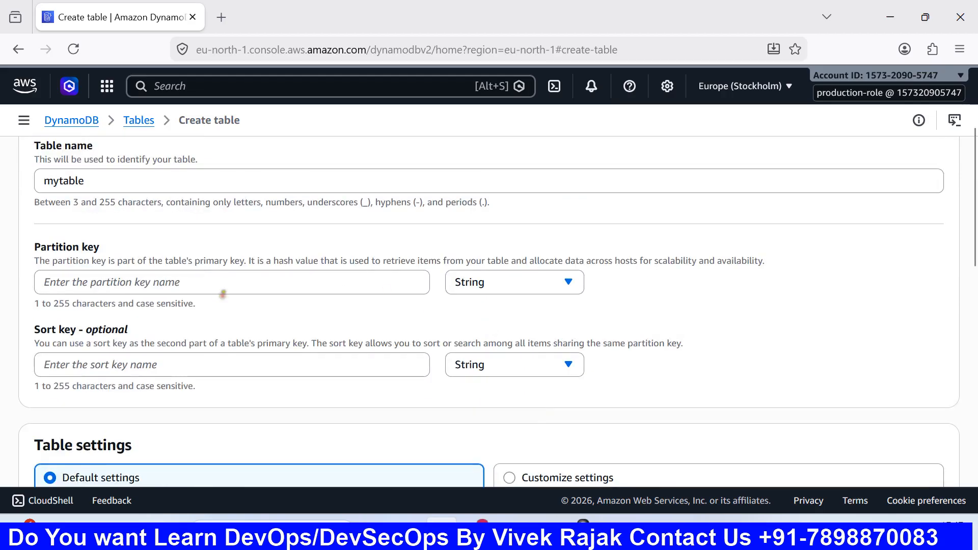
{"action": "left_click", "coordinate": [224, 288]}
{"action": "type", "text": "id"}
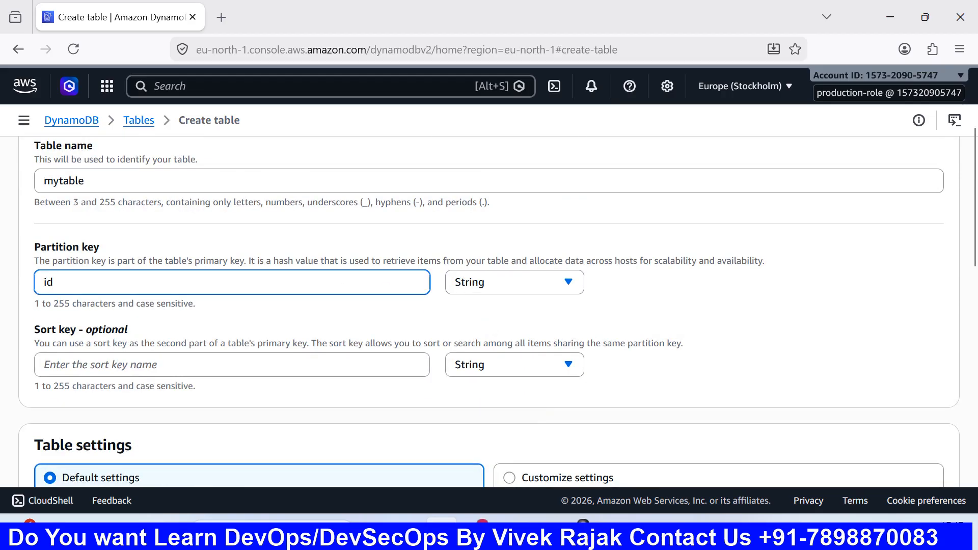
{"action": "scroll", "coordinate": [436, 304], "scroll_direction": "down", "scroll_amount": 15}
{"action": "left_click", "coordinate": [886, 445]}
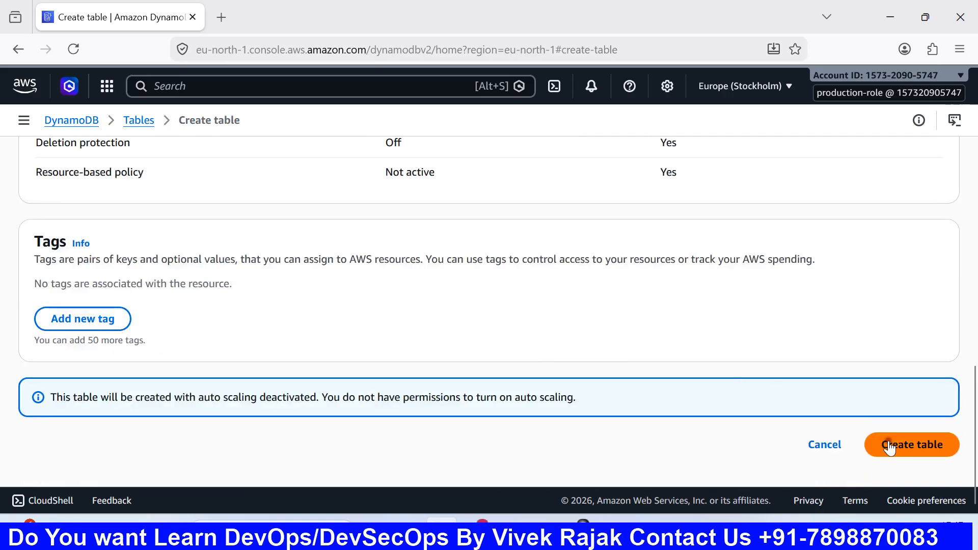
Examine the response to the table creation request and return to the Paint diagram showing the resource account's role and services
{"action": "scroll", "coordinate": [654, 388], "scroll_direction": "down", "scroll_amount": 2}
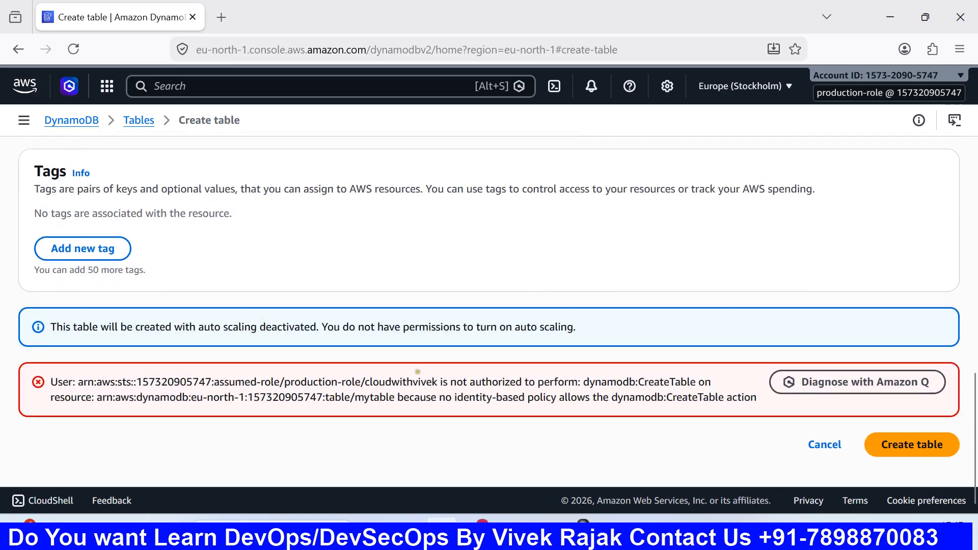
{"action": "left_click_drag", "start_coordinate": [187, 388], "coordinate": [391, 377]}
{"action": "left_click", "coordinate": [554, 398]}
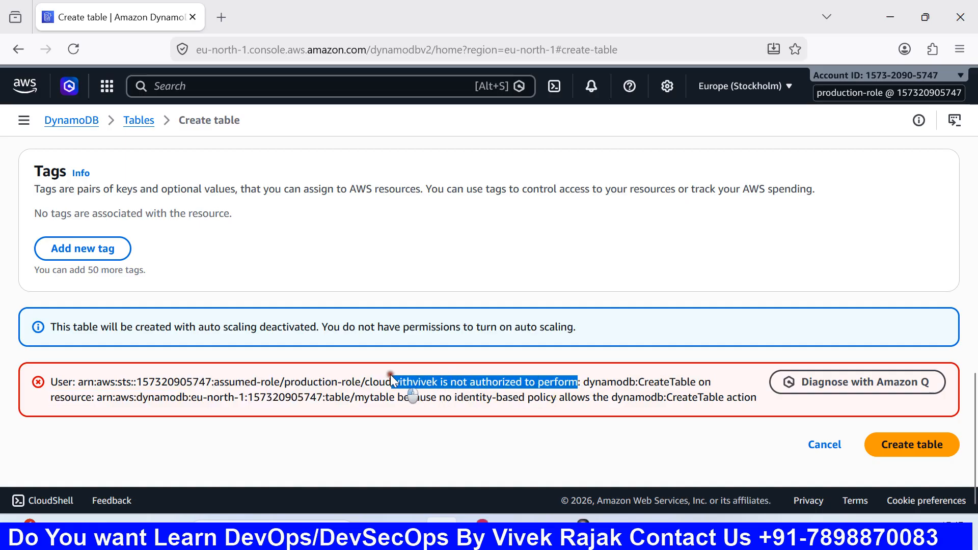
{"action": "left_click", "coordinate": [609, 529]}
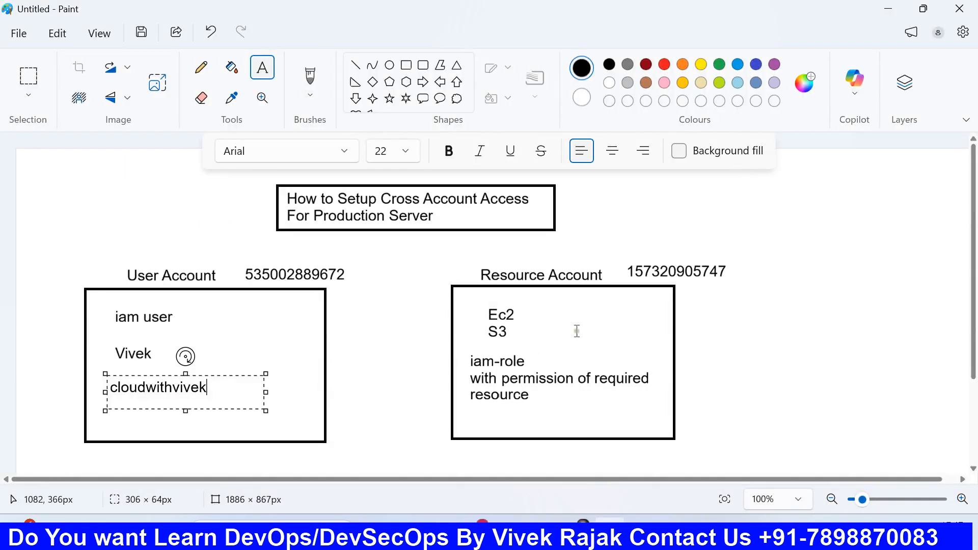